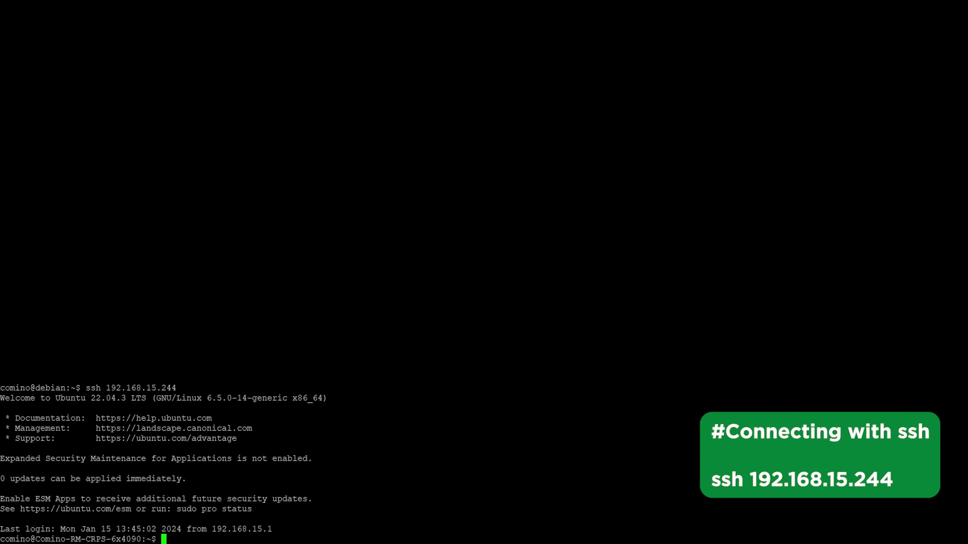
{"action": "left_click_drag", "start_coordinate": [55, 398], "coordinate": [126, 398]}
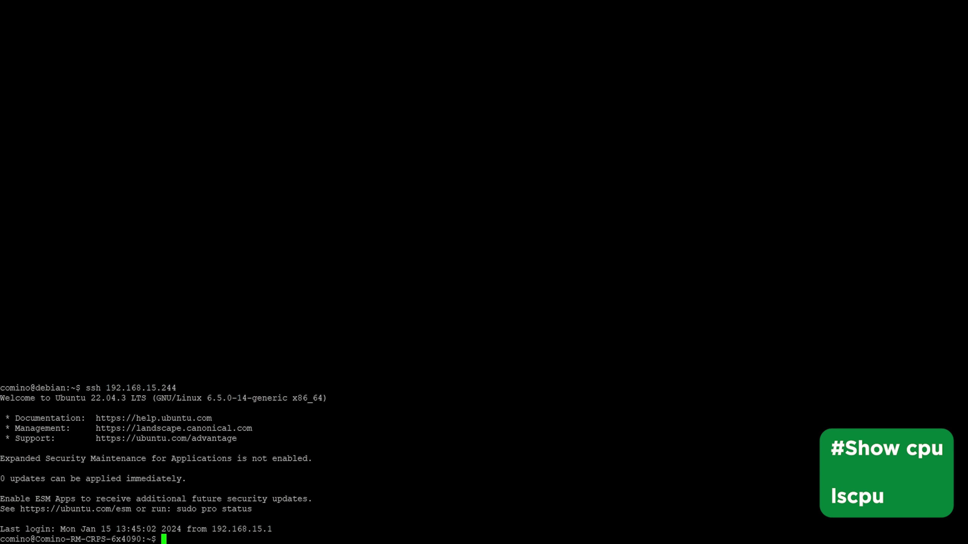
Run lscpu to show the Threadripper PRO 3995WX, then sudo dmidecode -t baseboard for the motherboard
{"action": "type", "text": "lscpu"}
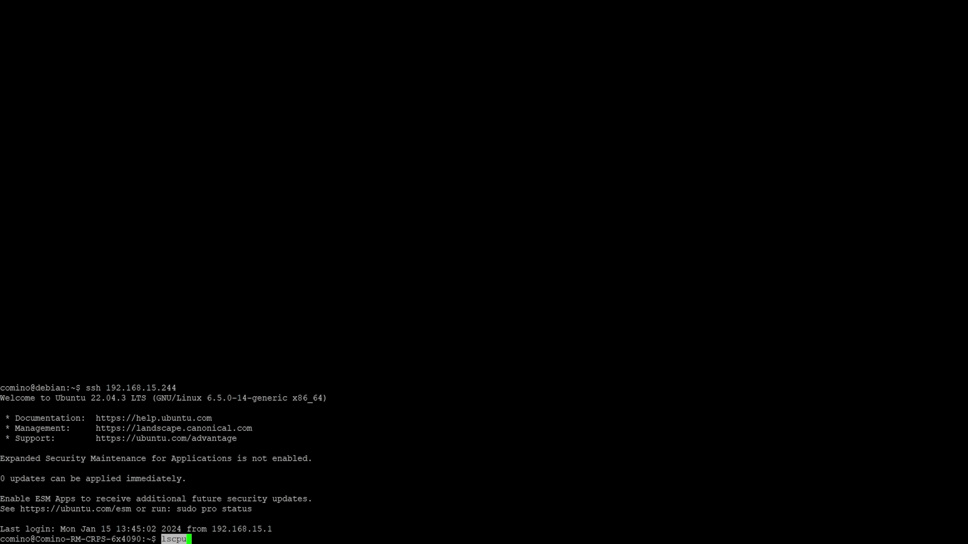
{"action": "key", "text": "Return"}
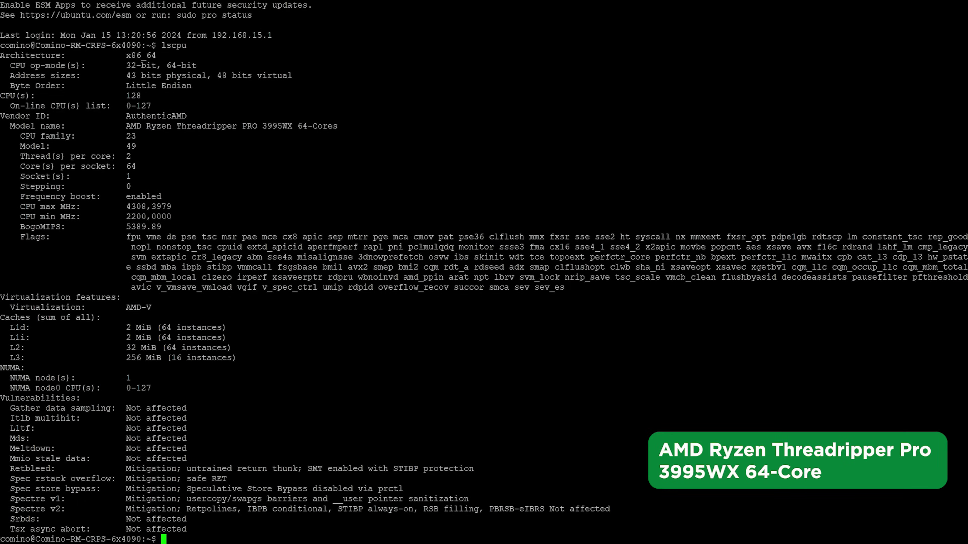
{"action": "left_click_drag", "start_coordinate": [126, 126], "coordinate": [337, 125]}
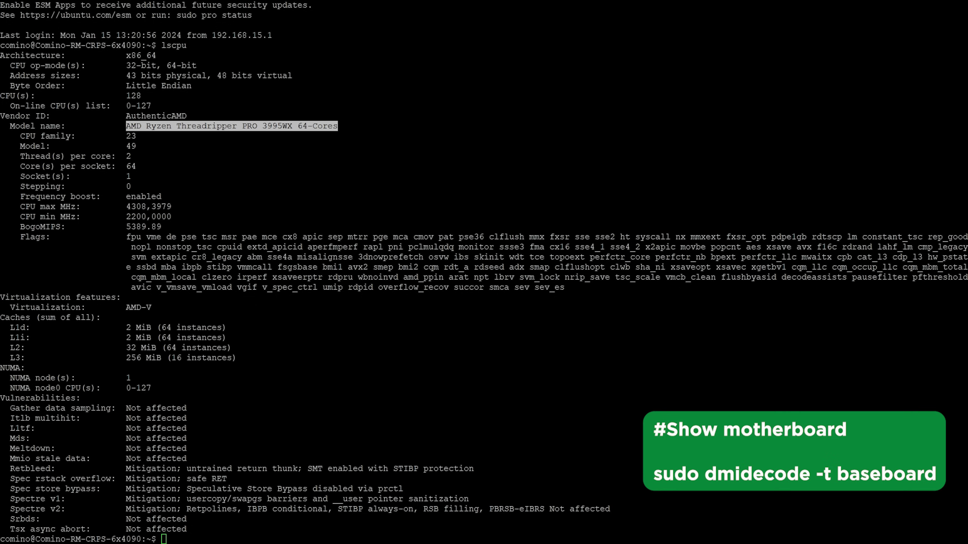
{"action": "type", "text": "sudo dmidecode -t baseboard"}
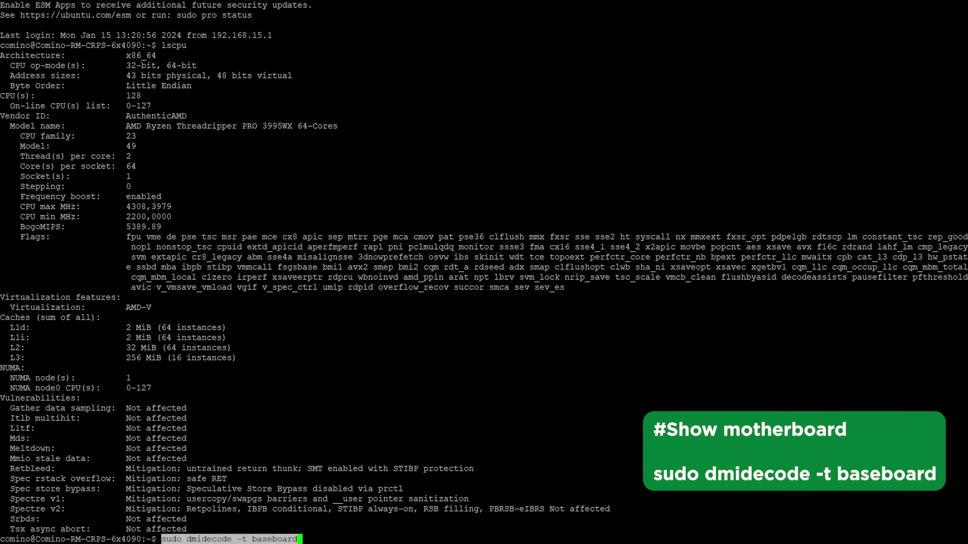
{"action": "key", "text": "Return"}
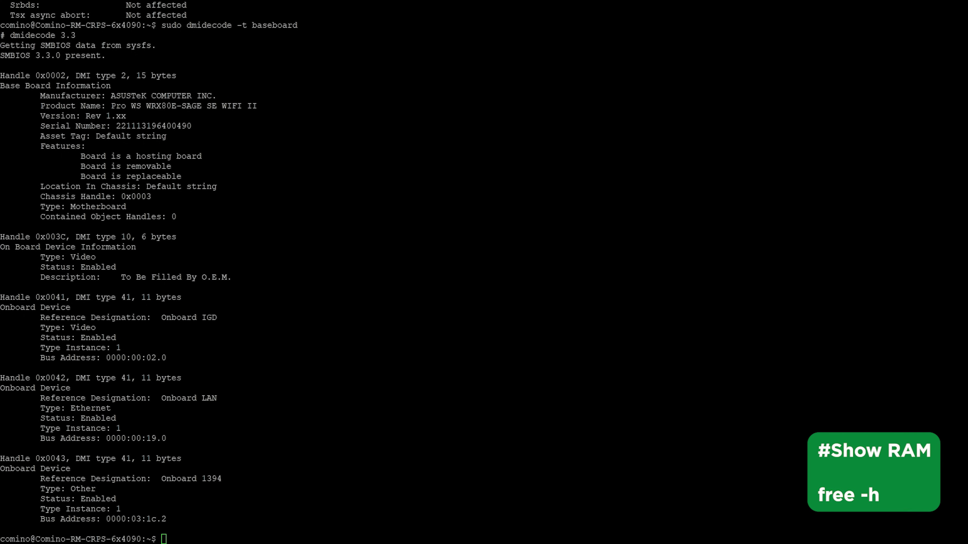
Run free -h (503Gi RAM) and lsblk, highlighting the 465,8G nvme0n1 disk
{"action": "type", "text": "free -h"}
{"action": "key", "text": "Return"}
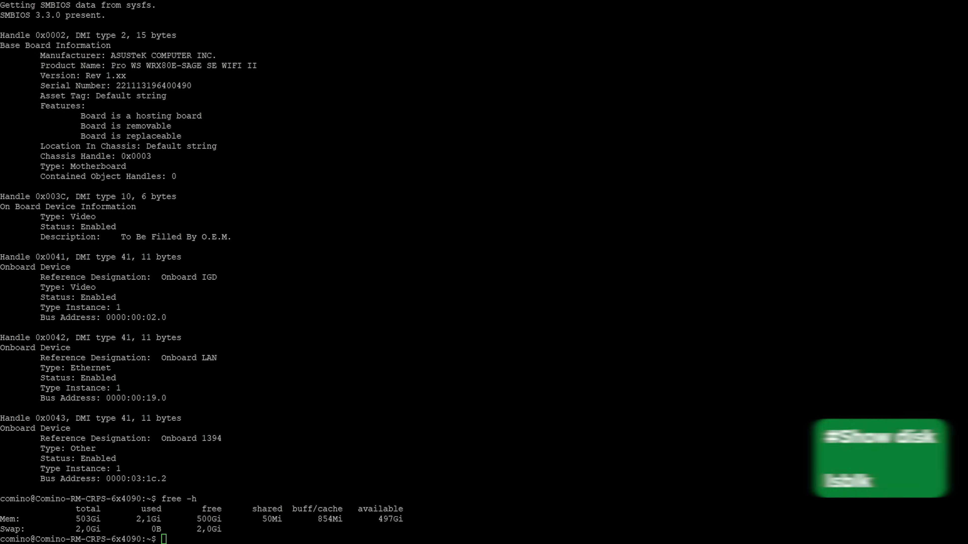
{"action": "type", "text": "lsblk"}
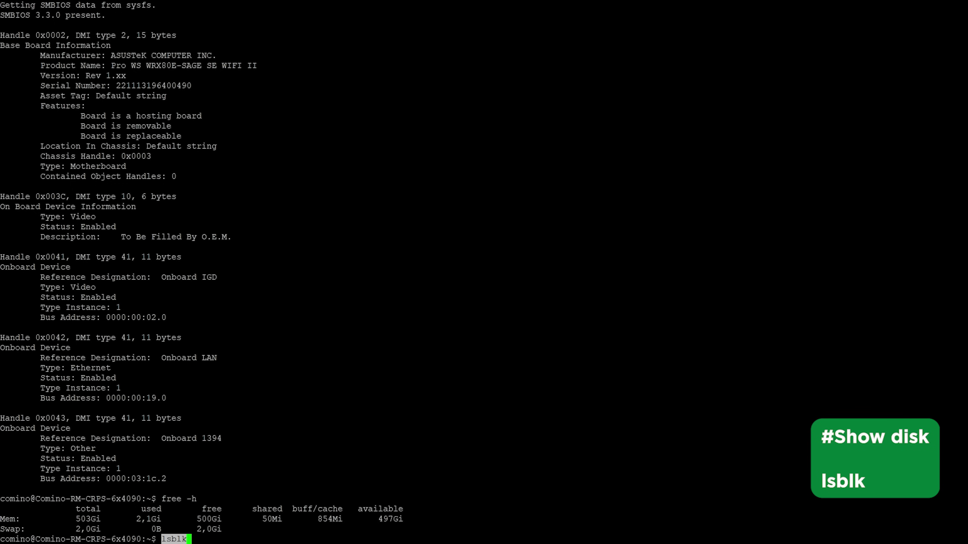
{"action": "key", "text": "Return"}
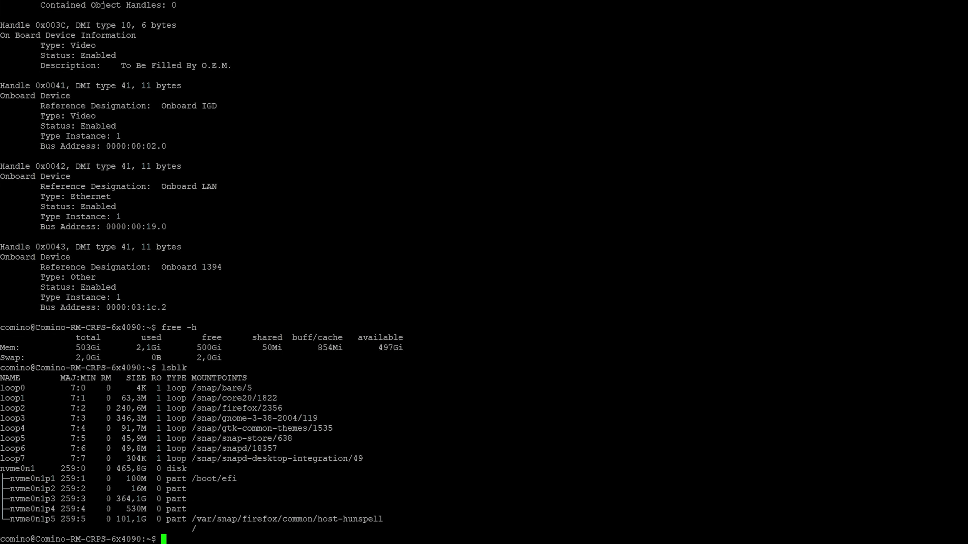
{"action": "left_click_drag", "start_coordinate": [1, 469], "coordinate": [35, 469]}
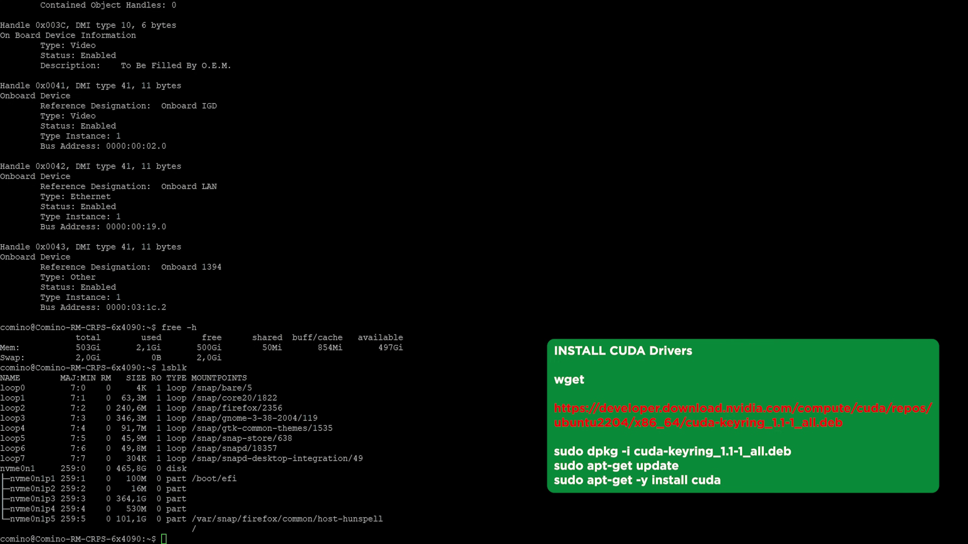
Download cuda-keyring_1.1-1_all.deb with wget and install it with sudo dpkg -i
{"action": "type", "text": "wget https://developer.download.nvidia.com/compute/cuda/repos/ubuntu2204/x86_64/cuda-keyring_1.1-1_all.deb"}
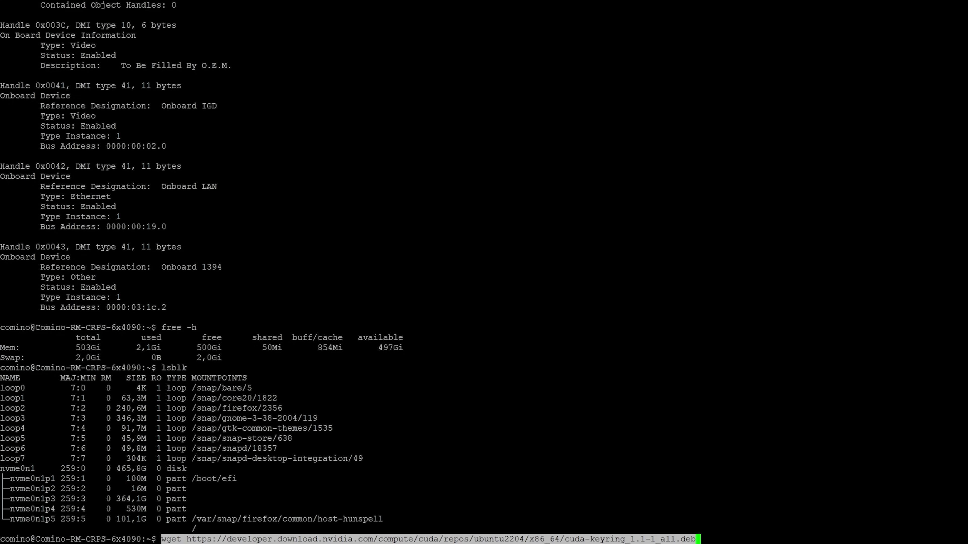
{"action": "key", "text": "Return"}
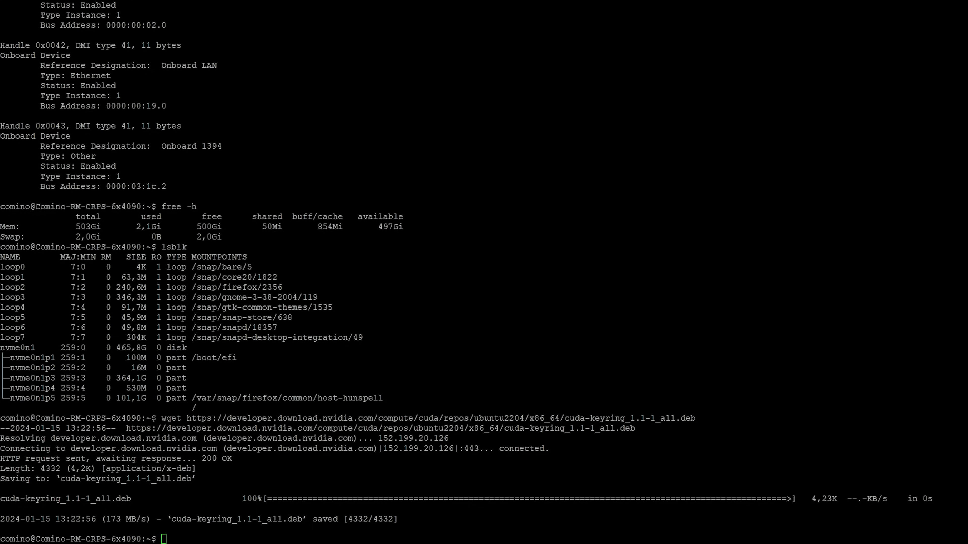
{"action": "type", "text": "sudo dpkg -i cuda-keyring_1.1-1_all.deb"}
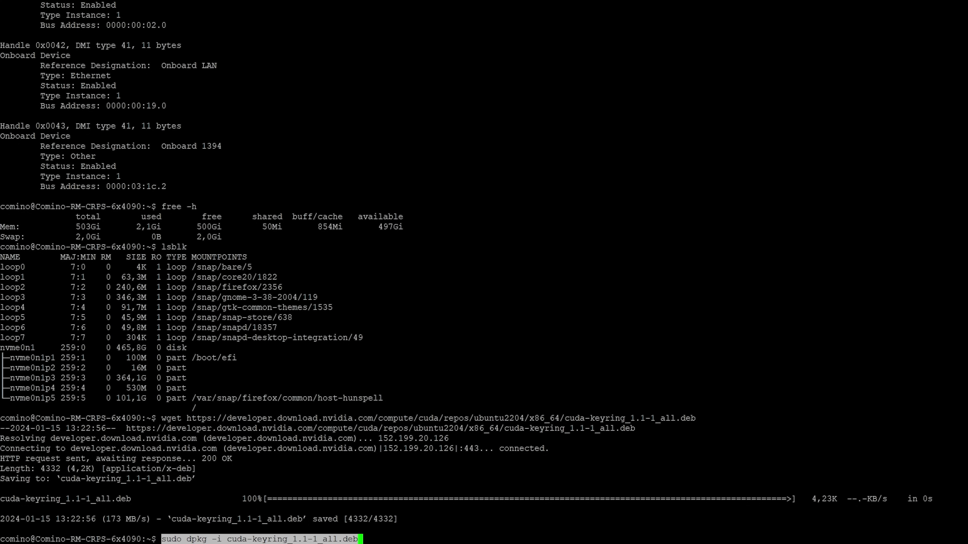
{"action": "key", "text": "Return"}
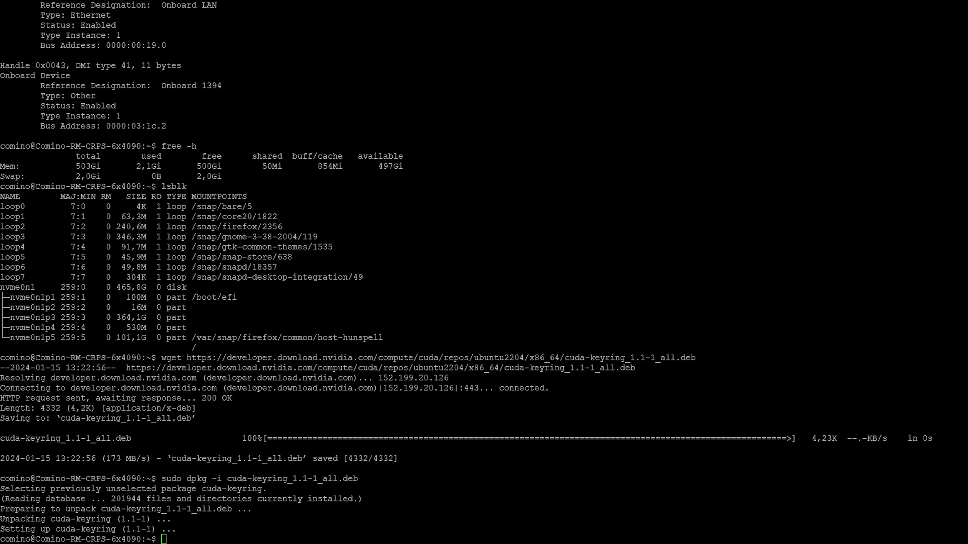
Refresh apt package lists and install CUDA with sudo apt-get -y install cuda
{"action": "type", "text": "sudo apt-get update"}
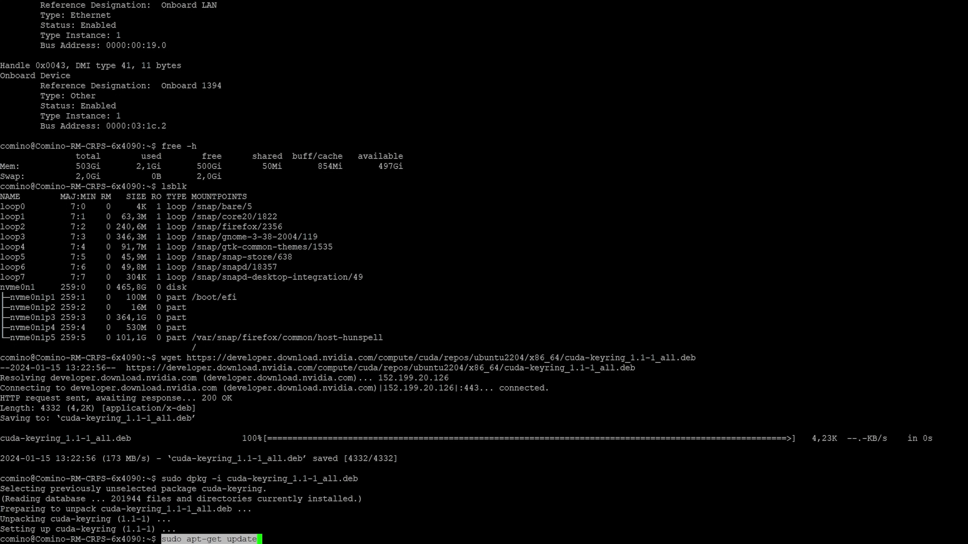
{"action": "key", "text": "Return"}
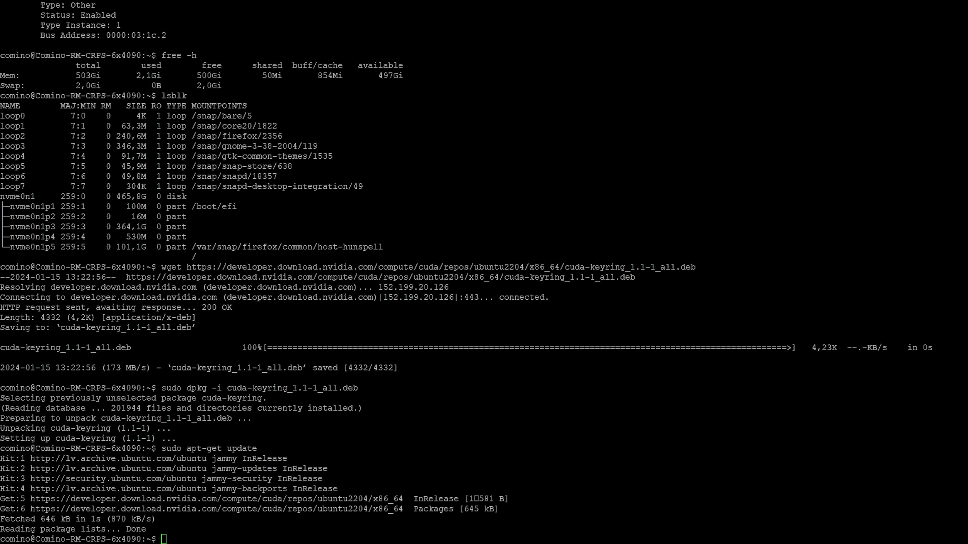
{"action": "type", "text": "sudo apt-get -y install cuda"}
{"action": "key", "text": "Return"}
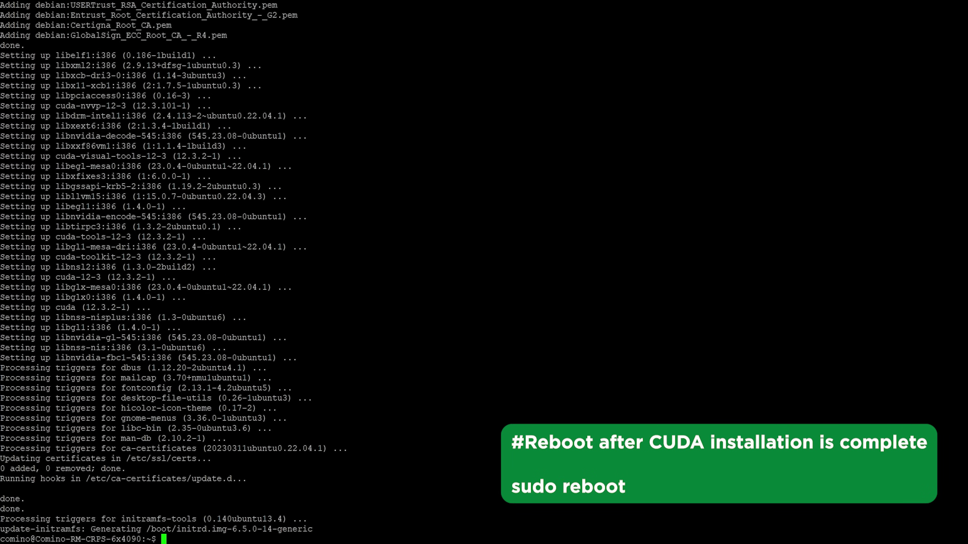
Reboot the server with sudo reboot, then reconnect with ssh 192.168.15.244
{"action": "type", "text": "sudo reboot"}
{"action": "key", "text": "Return"}
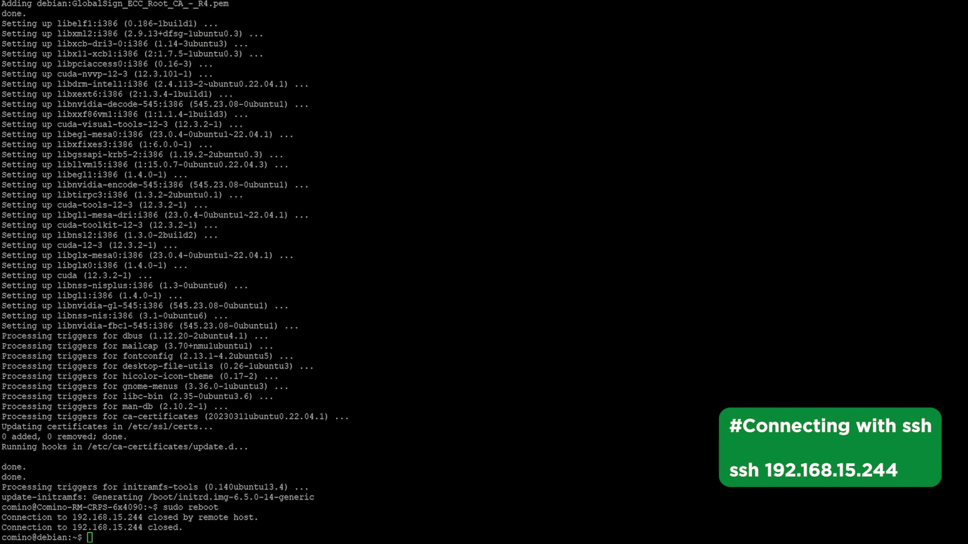
{"action": "type", "text": "ssh 192.168.15.244"}
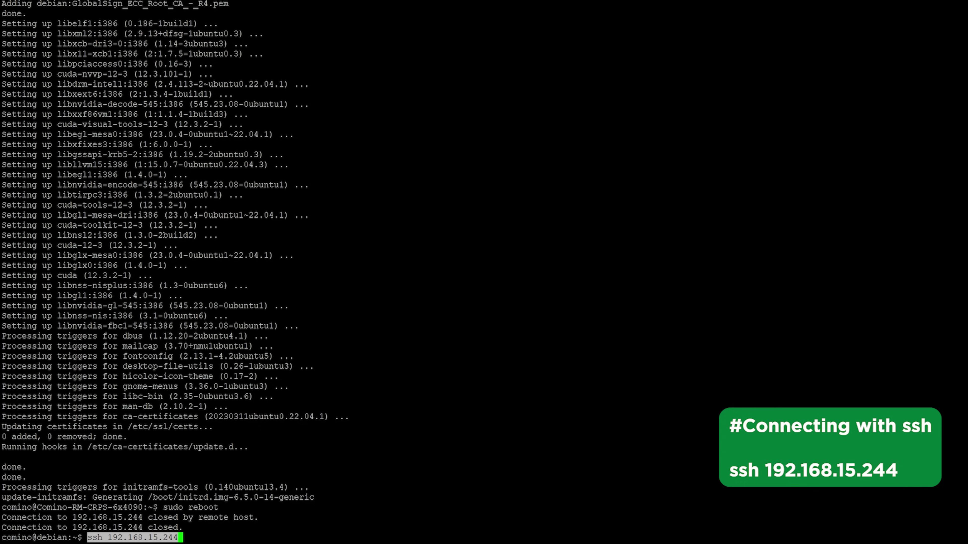
{"action": "key", "text": "Return"}
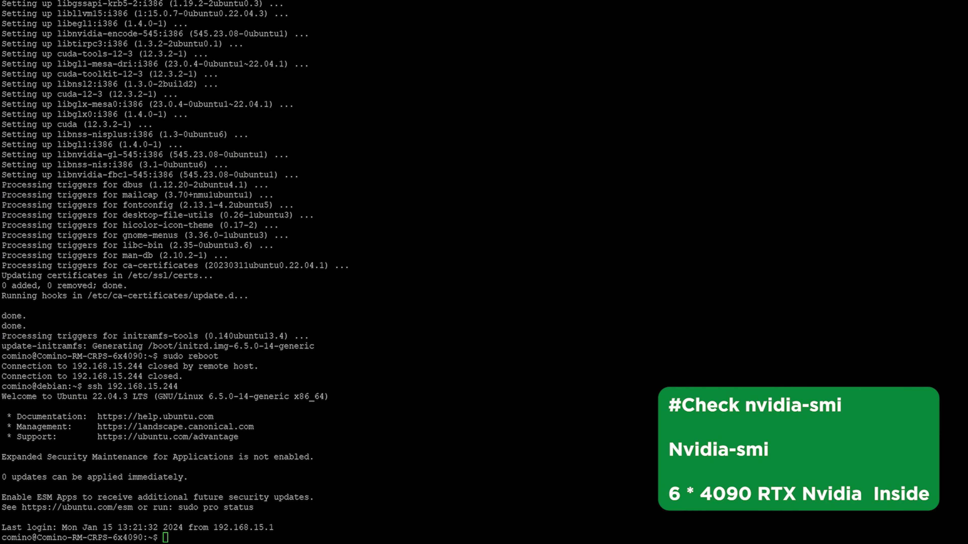
Run nvidia-smi and highlight the six RTX 4090 rows and driver version 545.23.08
{"action": "type", "text": "nvidia-smi"}
{"action": "key", "text": "Return"}
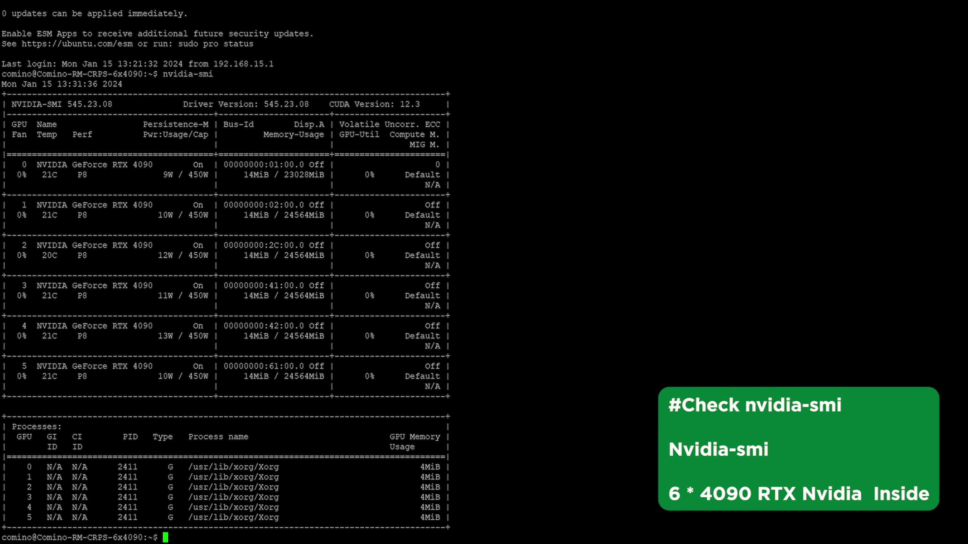
{"action": "left_click_drag", "start_coordinate": [3, 154], "coordinate": [457, 386]}
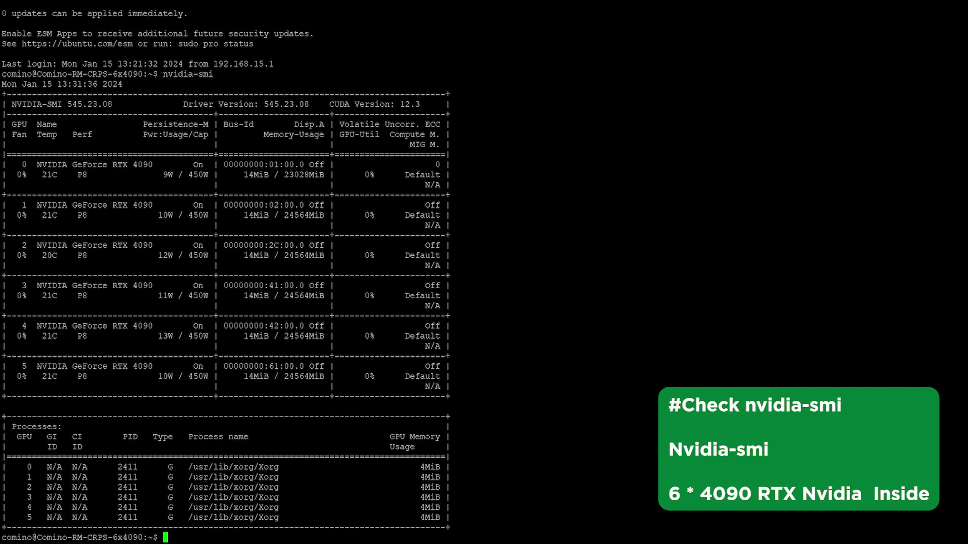
{"action": "left_click_drag", "start_coordinate": [263, 104], "coordinate": [310, 104]}
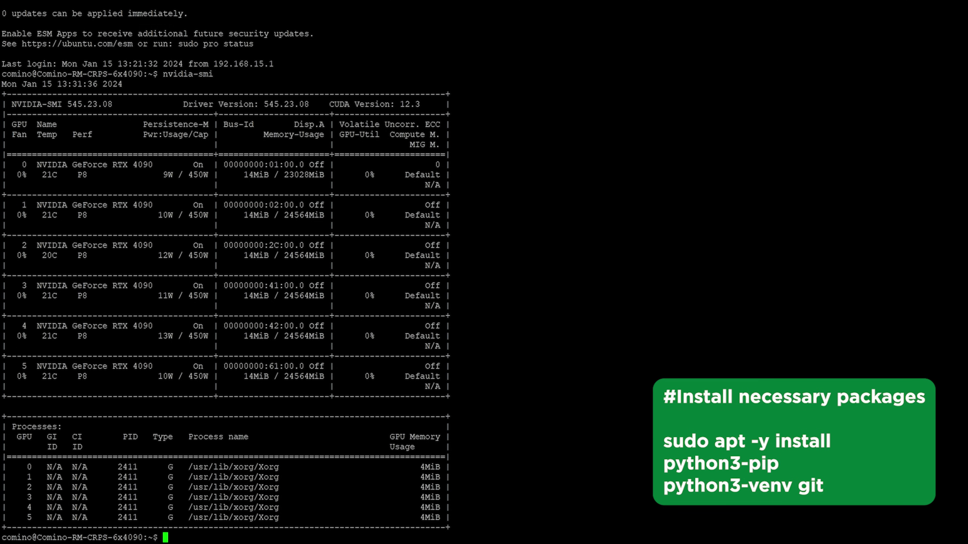
Install python3-pip, python3-venv and git, then clone the stable-diffusion-webui repository
{"action": "type", "text": "sudo apt -y install python3-pip python3-venv git"}
{"action": "key", "text": "Return"}
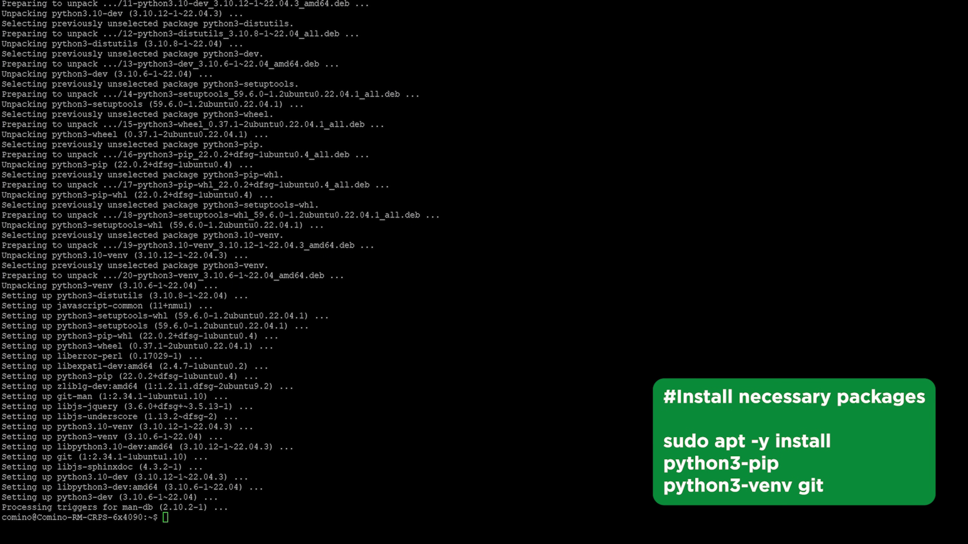
{"action": "type", "text": "git clone https://github.com/AUTOMATIC1111/stable-diffusion-webui"}
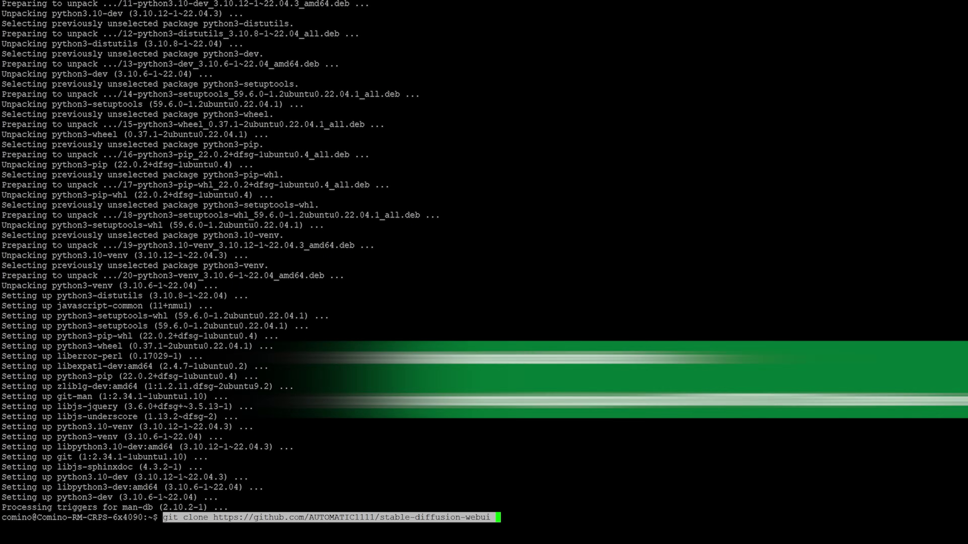
{"action": "key", "text": "Return"}
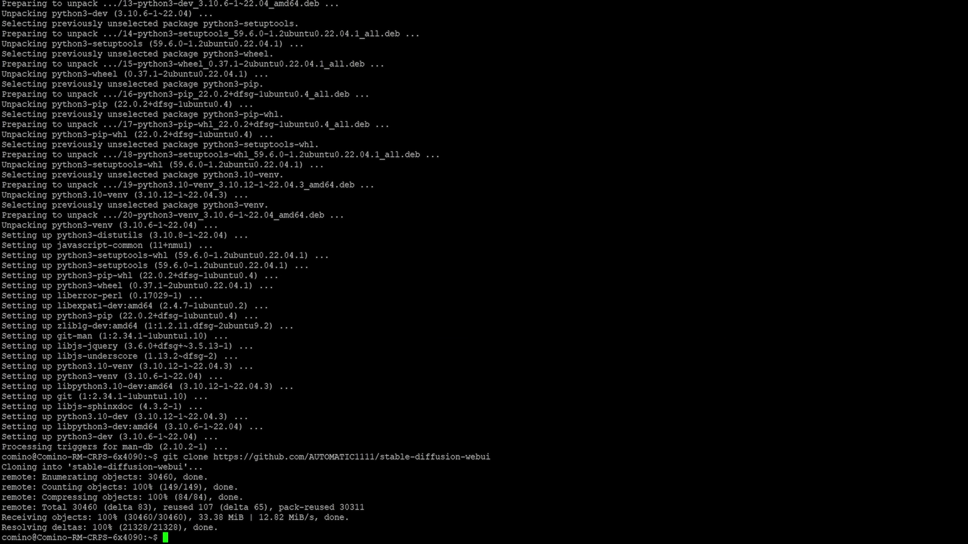
Inside stable-diffusion-webui, copy webui.sh to webui0–5.sh and add COMMANDLINE_ARGS=--device-id=$i to each
{"action": "type", "text": "cd stable-diffusion-webui"}
{"action": "key", "text": "Return"}
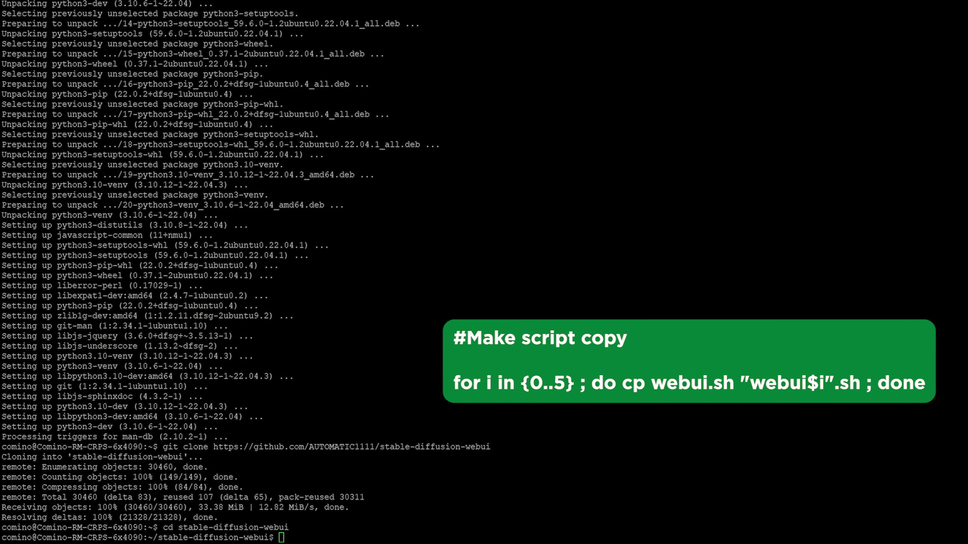
{"action": "type", "text": "for i in {0..5} ; do cp webui.sh \"webui$i\".sh ; done"}
{"action": "key", "text": "Return"}
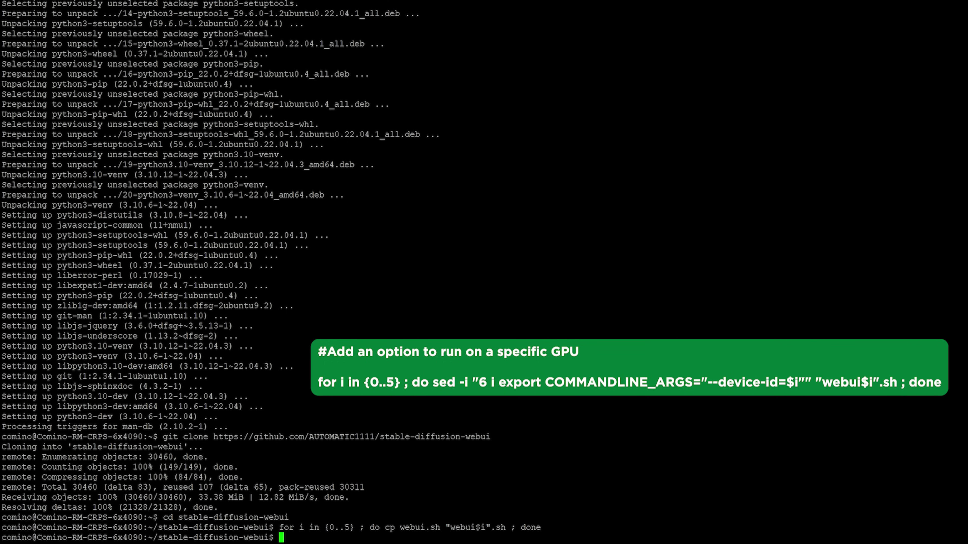
{"action": "type", "text": "for i in {0..5} ; do sed -i \"6 i export COMMANDLINE_ARGS=\"--device-id=$i\"\" \"webui$i\".sh ; done"}
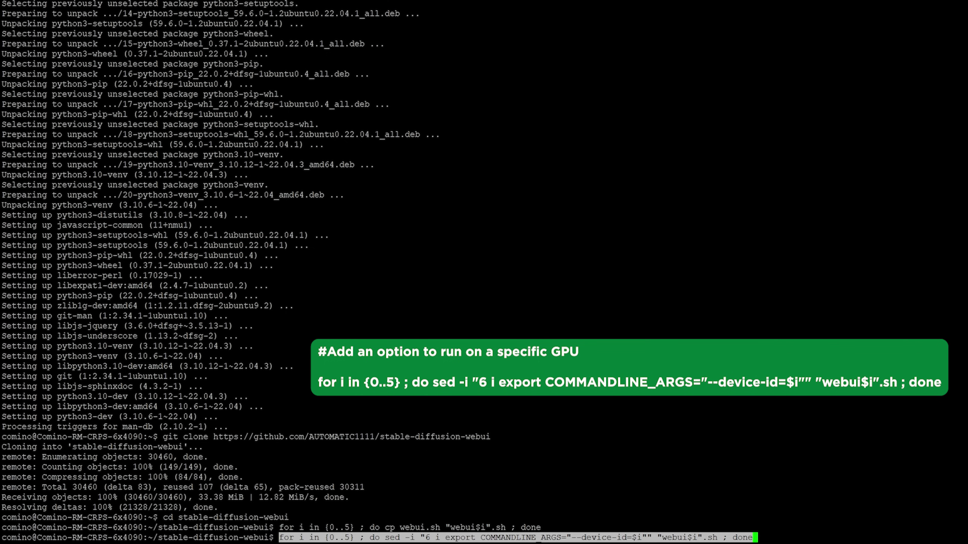
{"action": "key", "text": "Return"}
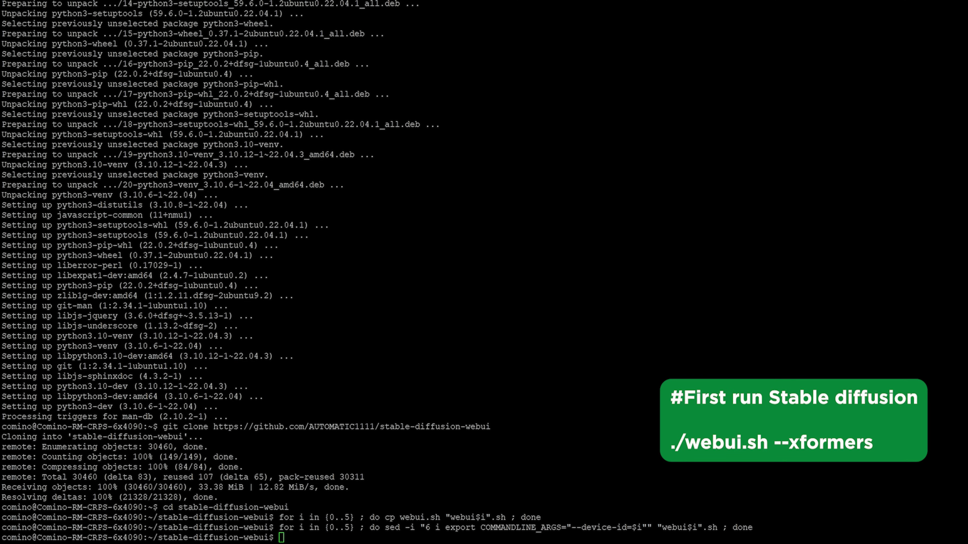
Run ./webui.sh --xformers once until 'Model loaded' appears, then interrupt it with Ctrl+C
{"action": "type", "text": "./webui.sh --xformers"}
{"action": "key", "text": "Return"}
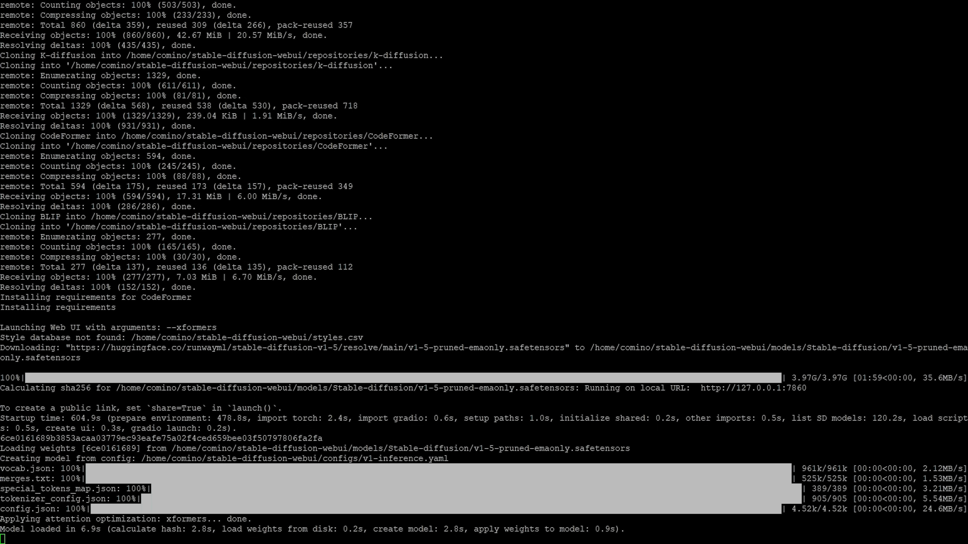
{"action": "left_click_drag", "start_coordinate": [1, 529], "coordinate": [76, 529]}
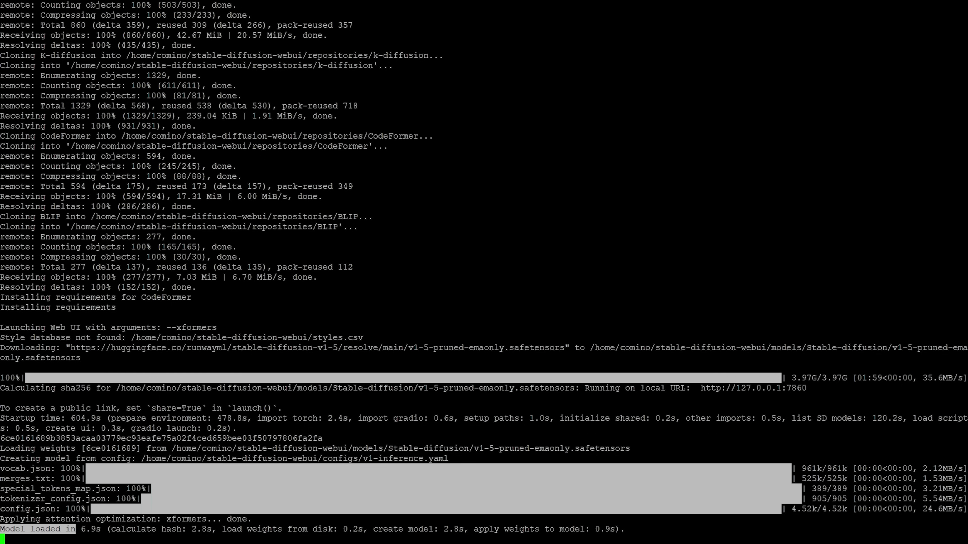
{"action": "key", "text": "ctrl+c"}
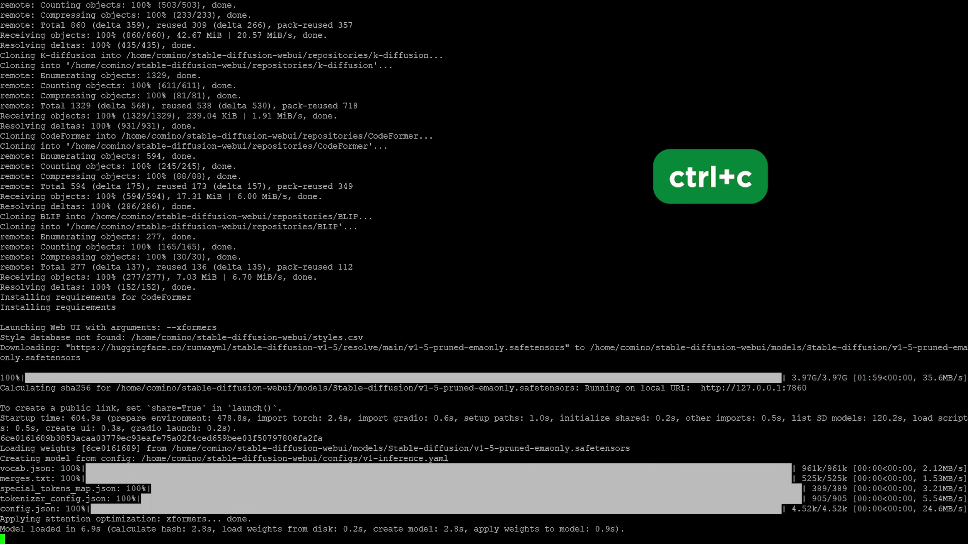
{"action": "key", "text": "ctrl+c"}
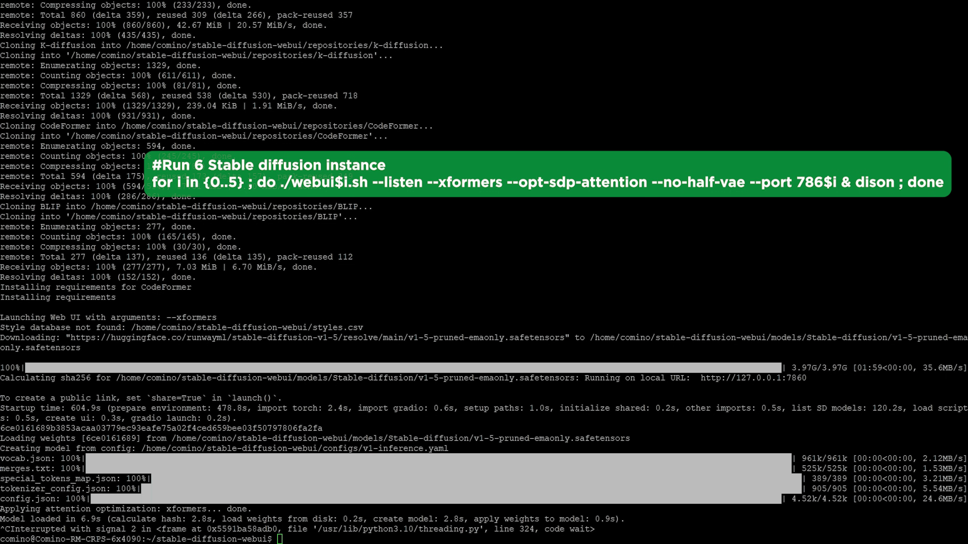
Start webui0–5.sh in the background with --listen --xformers on ports 7860–7865
{"action": "key", "text": "shift+Insert"}
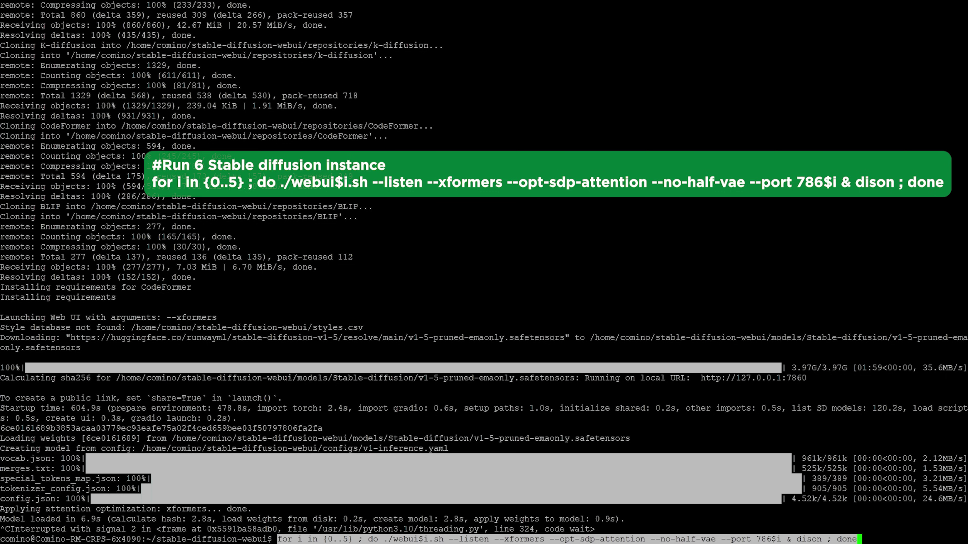
{"action": "key", "text": "Return"}
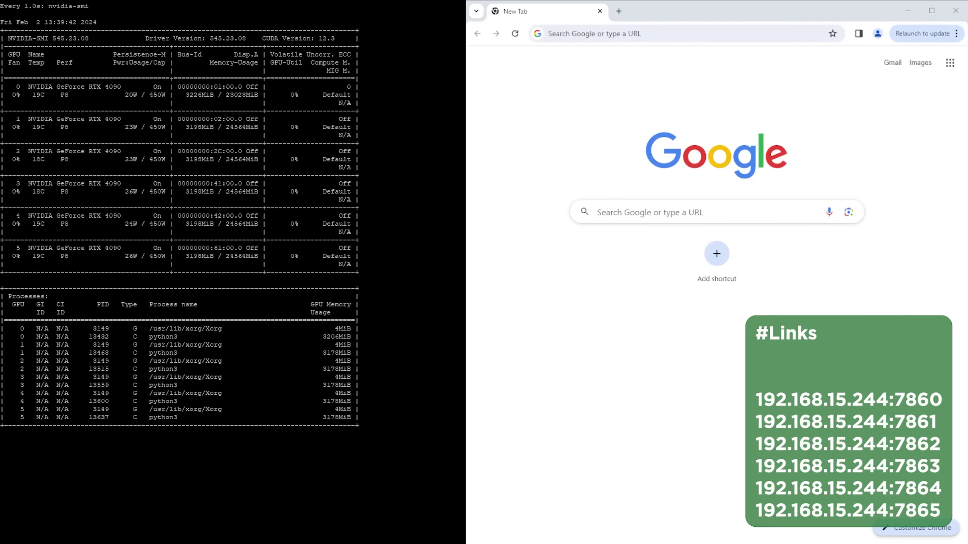
Open 192.168.15.244:7860 and 192.168.15.244:7861 in two Chrome tabs
{"action": "left_click", "coordinate": [609, 33]}
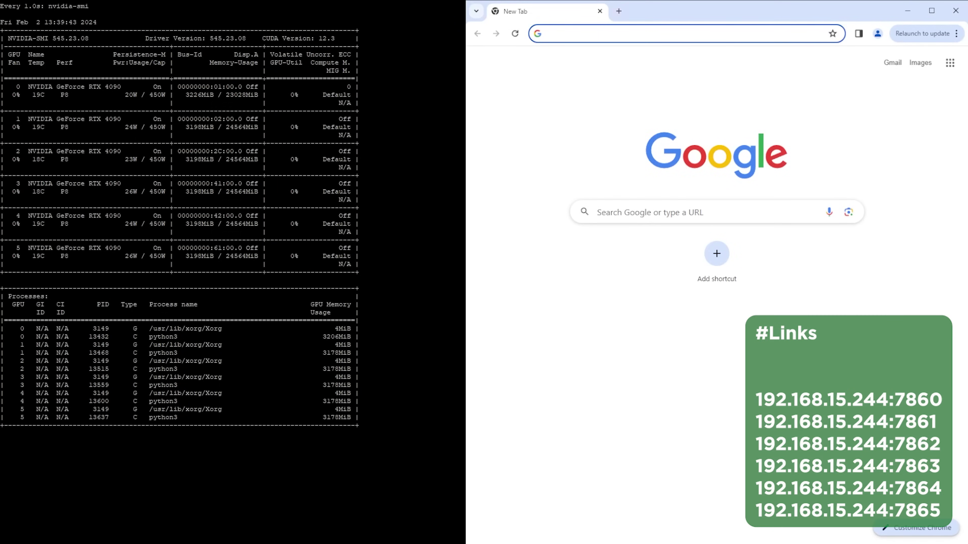
{"action": "key", "text": "ctrl+v"}
{"action": "key", "text": "Return"}
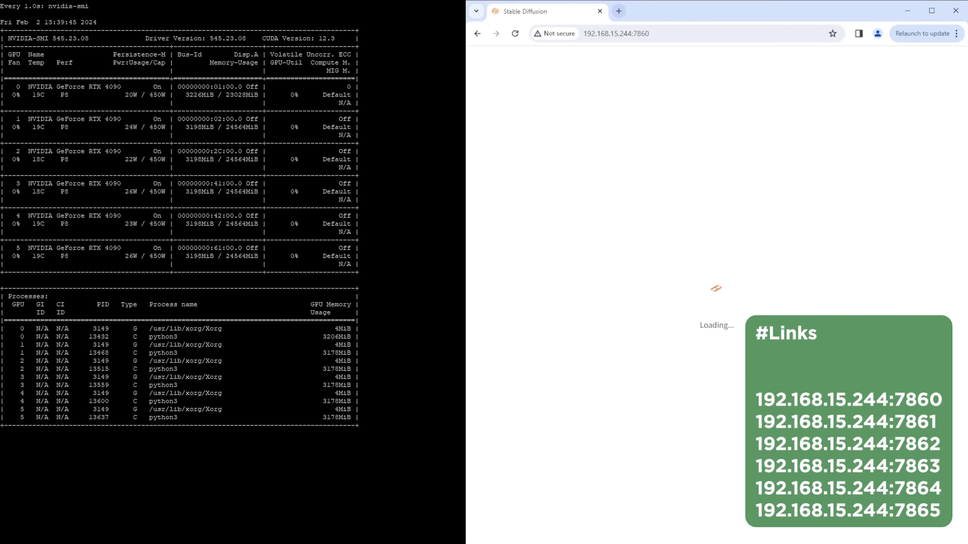
{"action": "key", "text": "ctrl+t"}
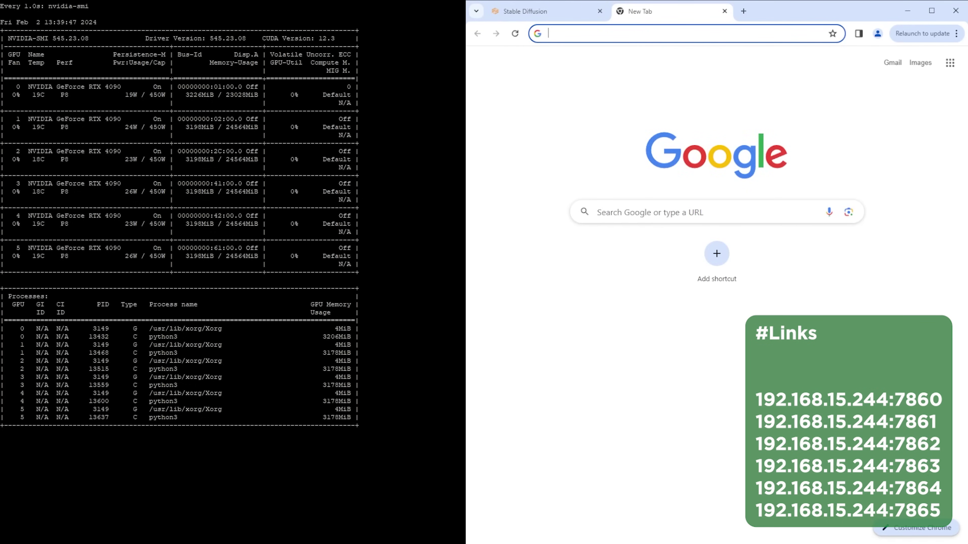
{"action": "key", "text": "alt+Tab"}
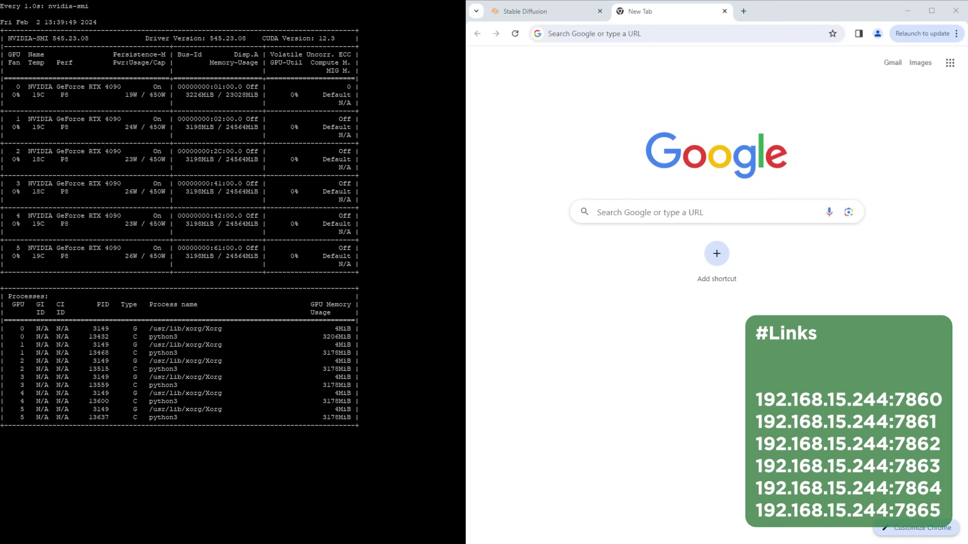
{"action": "key", "text": "alt+Tab"}
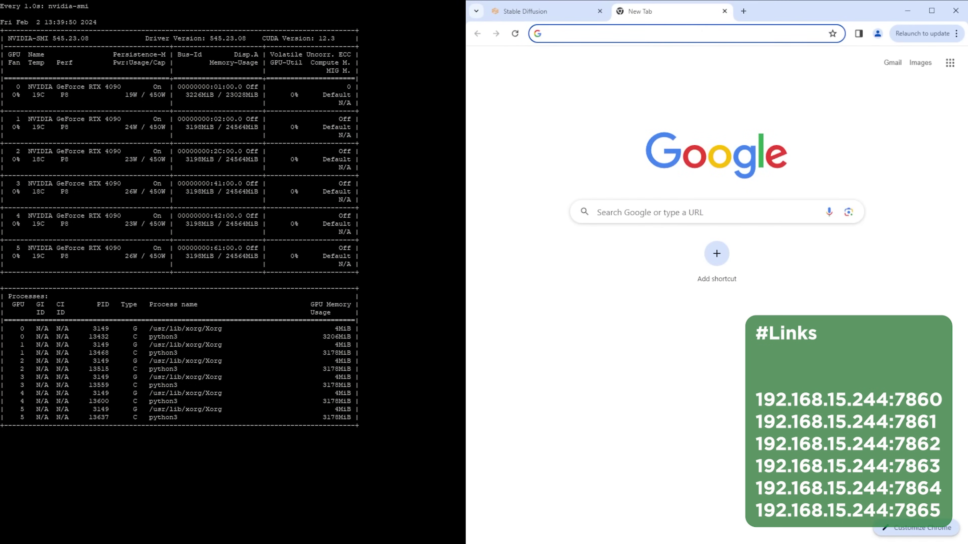
{"action": "key", "text": "ctrl+v"}
{"action": "key", "text": "Return"}
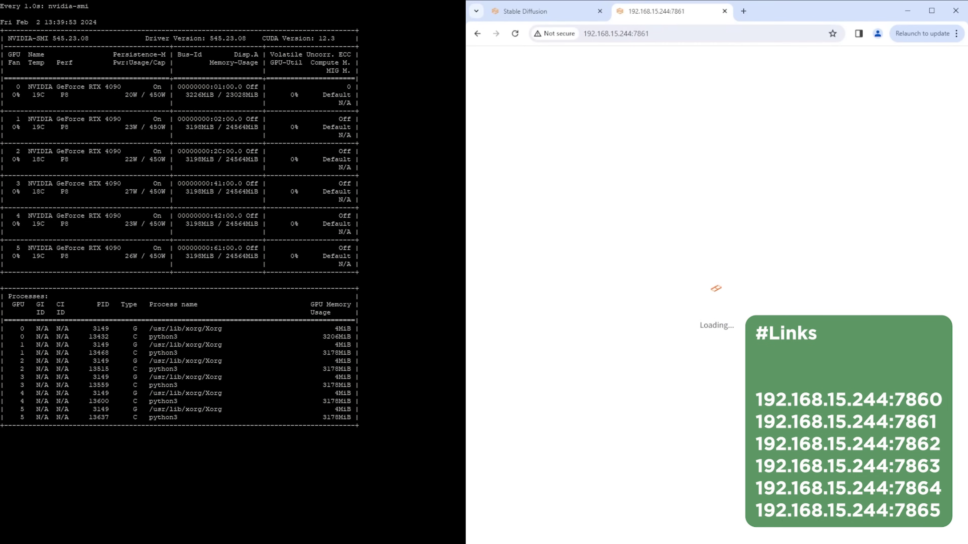
Open ports 7862 through 7865 in four more tabs, then return to the 7860 tab
{"action": "key", "text": "ctrl+t"}
{"action": "type", "text": "192.168.15.244:7862"}
{"action": "key", "text": "Return"}
{"action": "key", "text": "ctrl+t"}
{"action": "type", "text": "192.168.15.244:7863"}
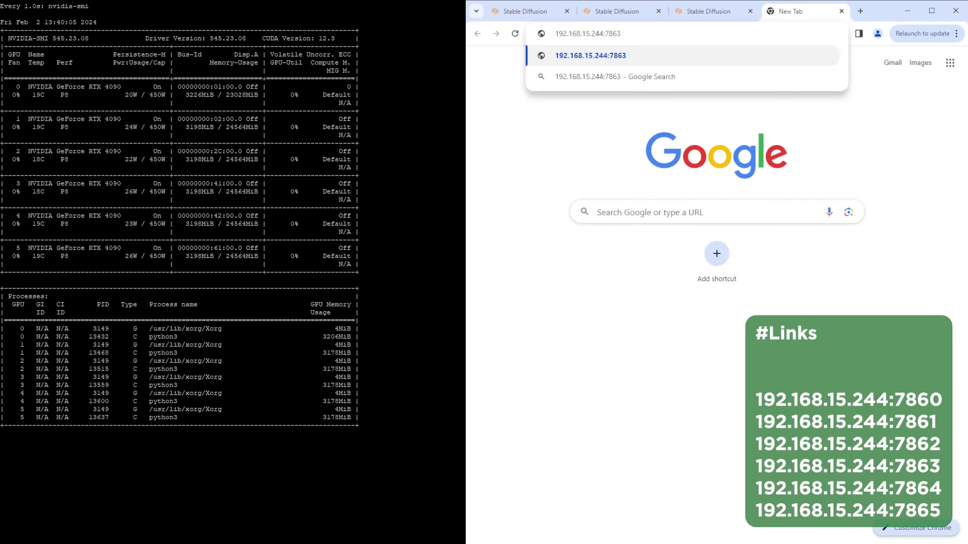
{"action": "key", "text": "Return"}
{"action": "key", "text": "ctrl+t"}
{"action": "type", "text": "192.168.15.244:7864"}
{"action": "key", "text": "Return"}
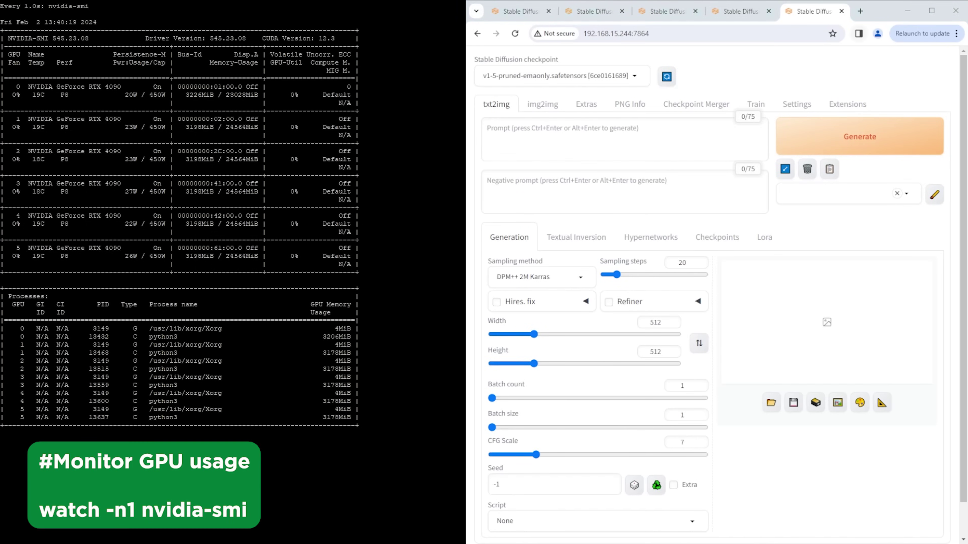
{"action": "key", "text": "ctrl+t"}
{"action": "type", "text": "192.168.15.244:7865"}
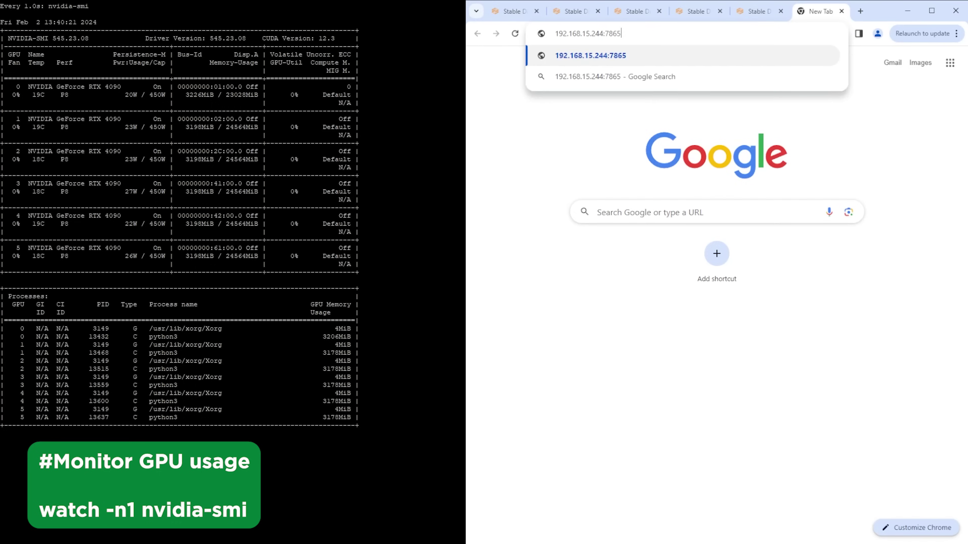
{"action": "key", "text": "Return"}
{"action": "key", "text": "ctrl+1"}
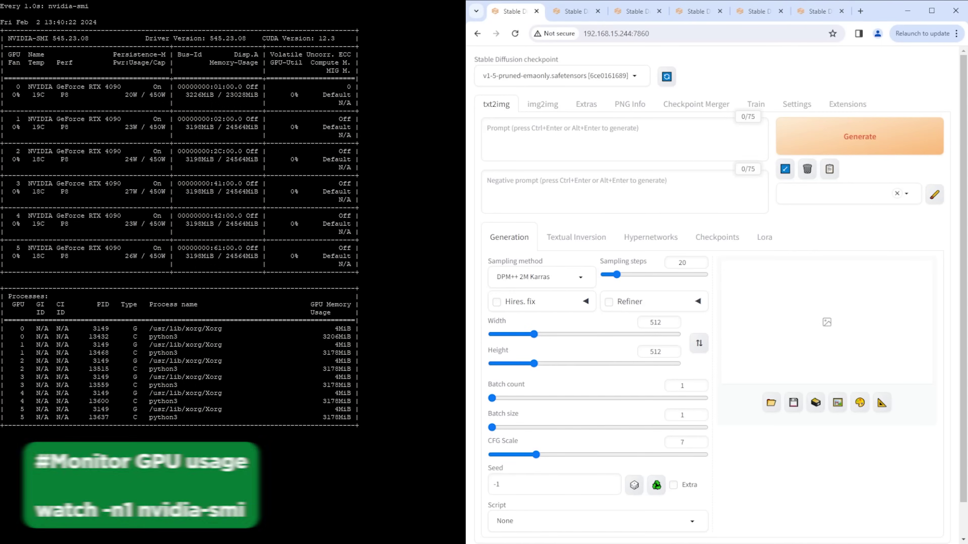
Cycle through the six instance tabs, ending on the port 7862 tab with the Dali-style prompt
{"action": "key", "text": "ctrl+2"}
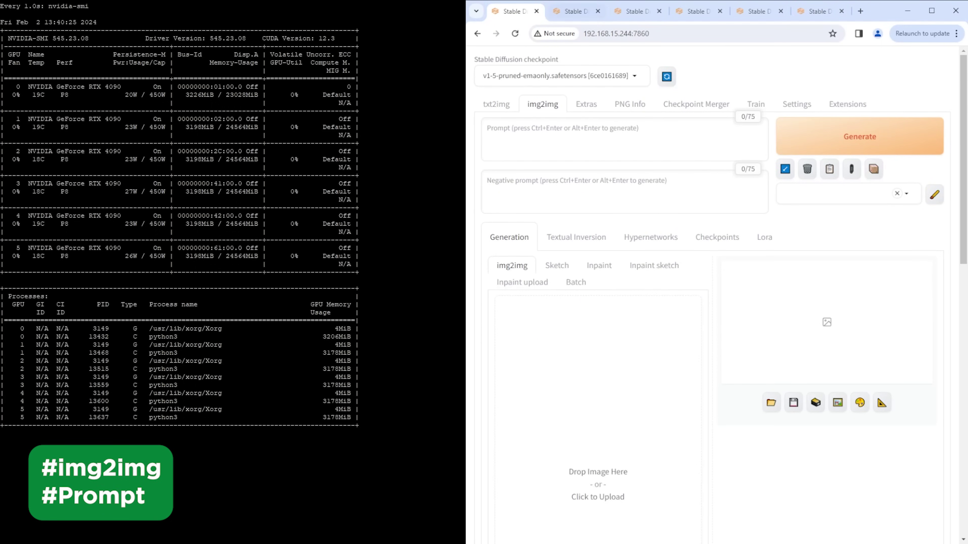
{"action": "key", "text": "ctrl+3"}
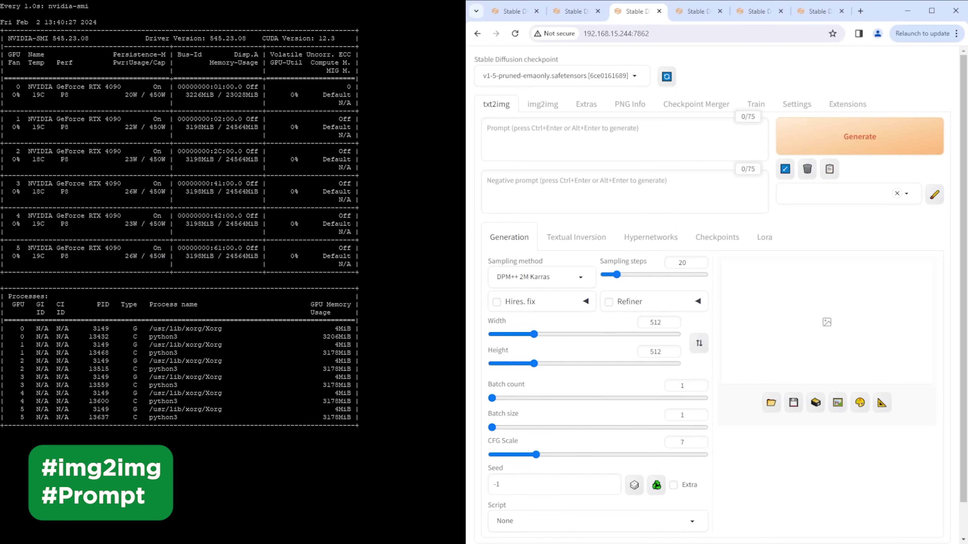
{"action": "key", "text": "ctrl+4"}
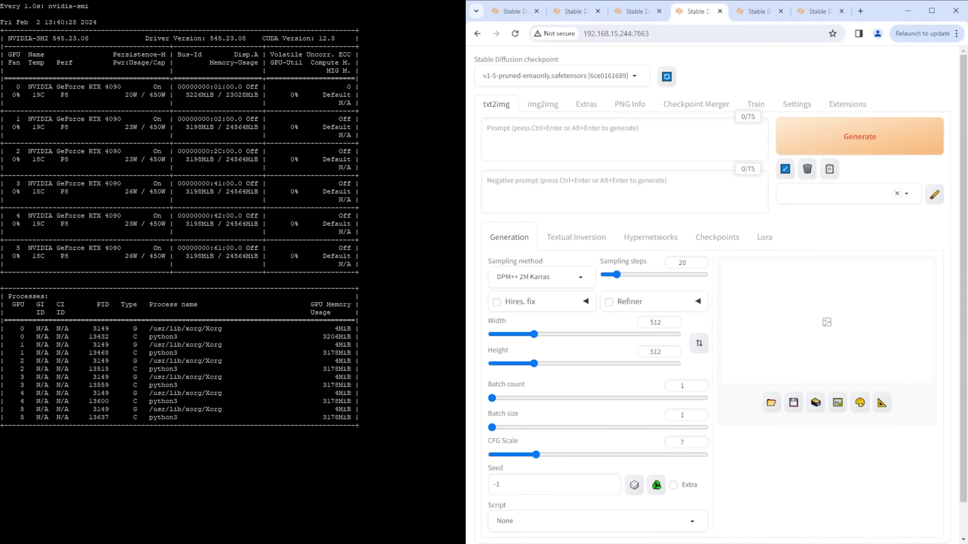
{"action": "key", "text": "ctrl+5"}
{"action": "key", "text": "ctrl+4"}
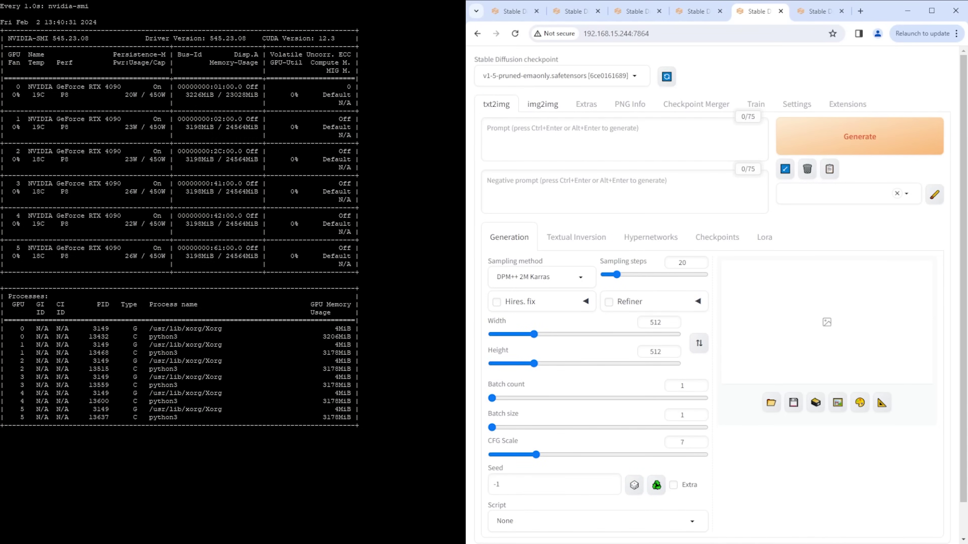
{"action": "key", "text": "ctrl+5"}
{"action": "key", "text": "ctrl+6"}
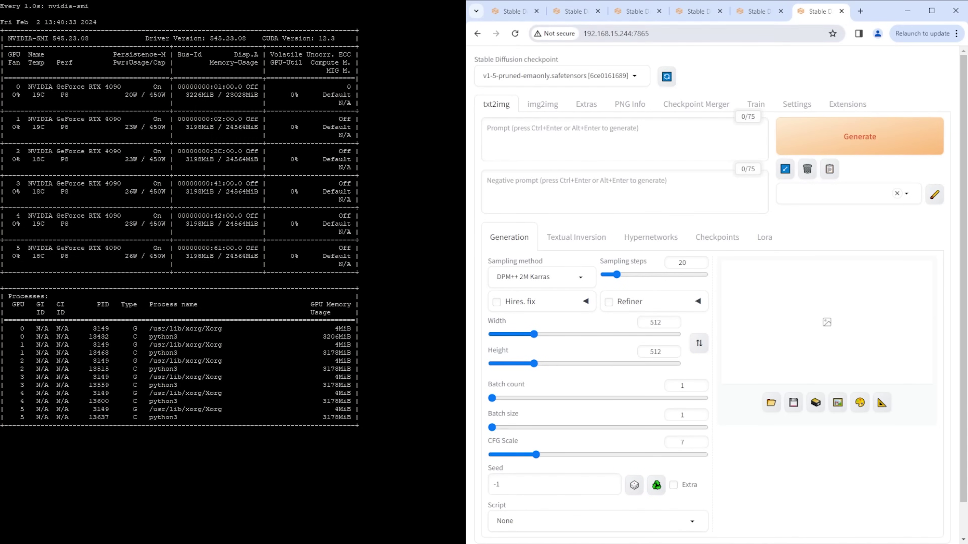
{"action": "key", "text": "ctrl+1"}
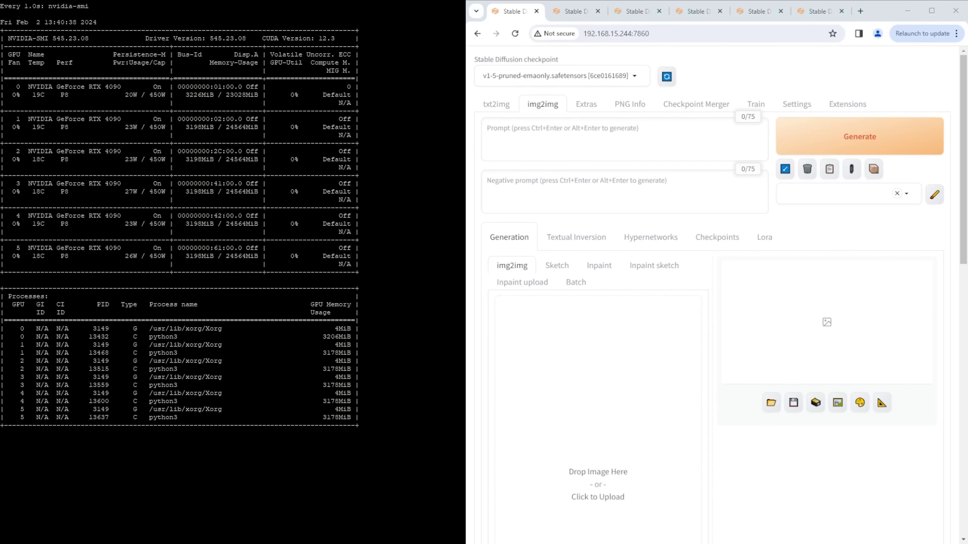
{"action": "key", "text": "ctrl+2"}
{"action": "key", "text": "ctrl+3"}
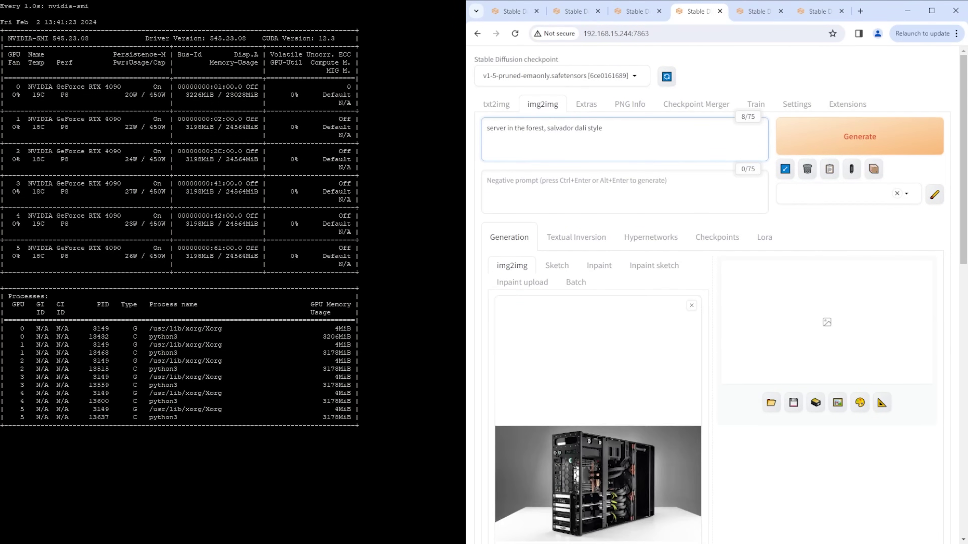
On the port 7860 instance, enable the refiner and set width 968, 150 steps, batch count 15, size 4
{"action": "scroll", "coordinate": [716, 305], "scroll_direction": "down", "scroll_amount": 8}
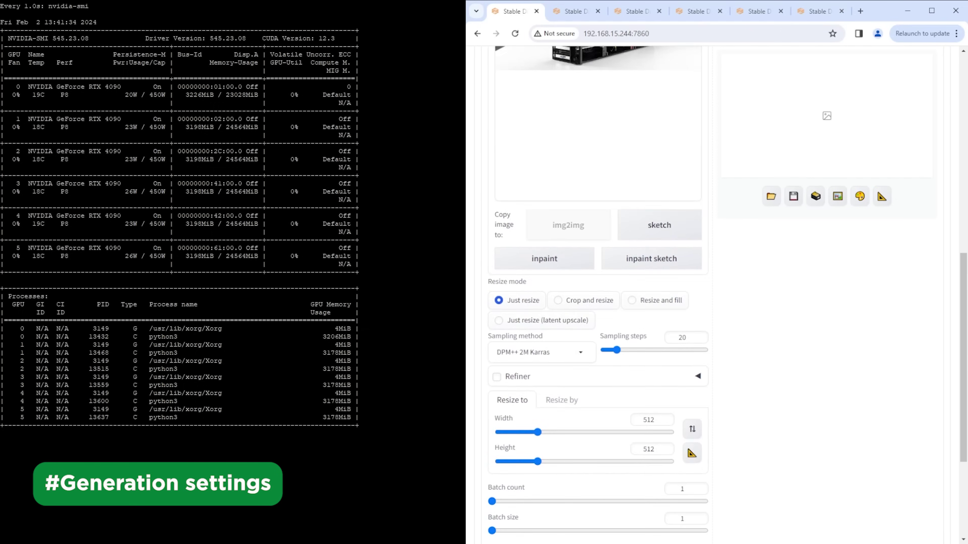
{"action": "scroll", "coordinate": [599, 305], "scroll_direction": "down", "scroll_amount": 3}
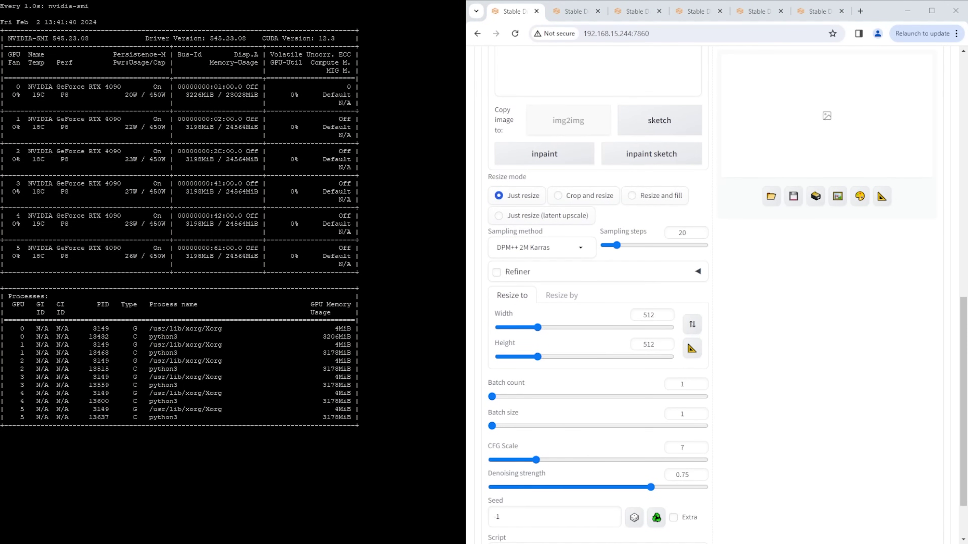
{"action": "left_click", "coordinate": [497, 272]}
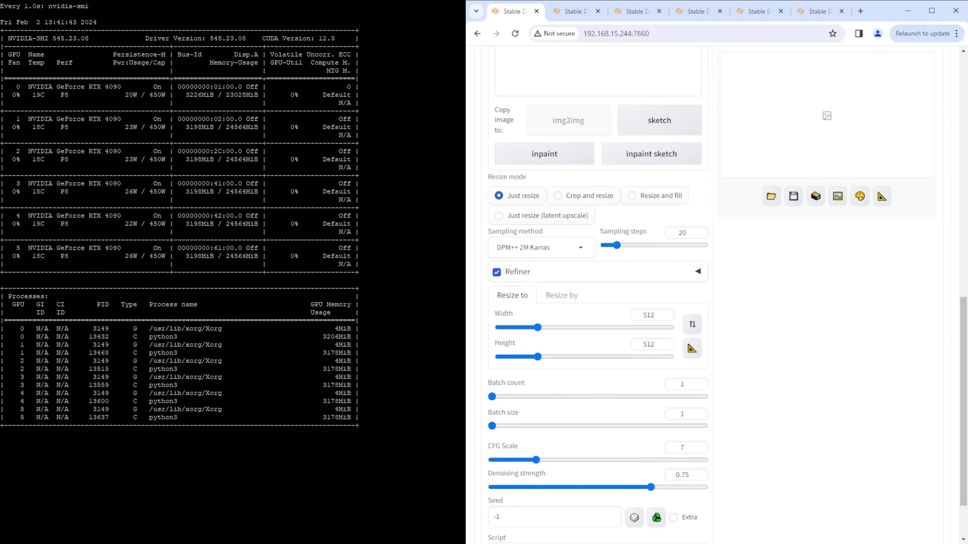
{"action": "scroll", "coordinate": [598, 294], "scroll_direction": "down", "scroll_amount": 2}
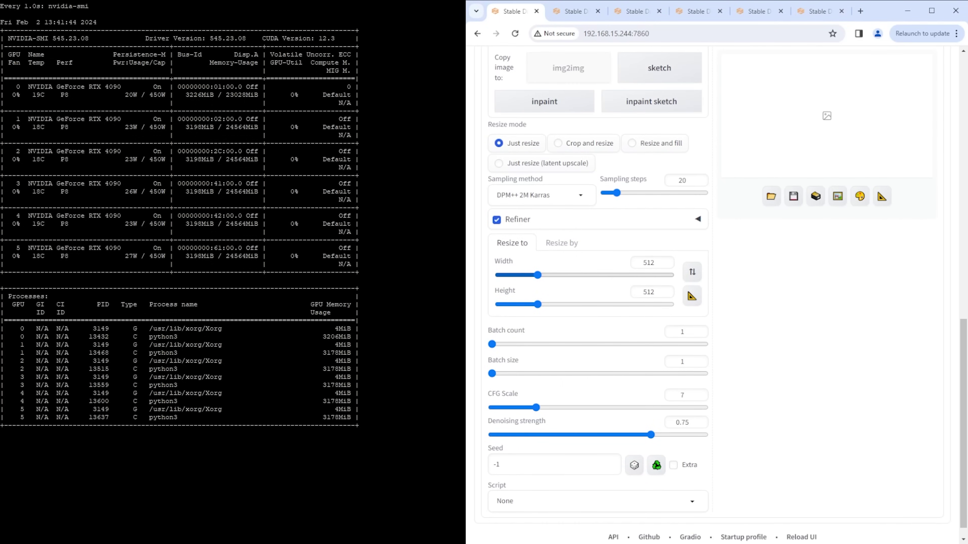
{"action": "double_click", "coordinate": [648, 262]}
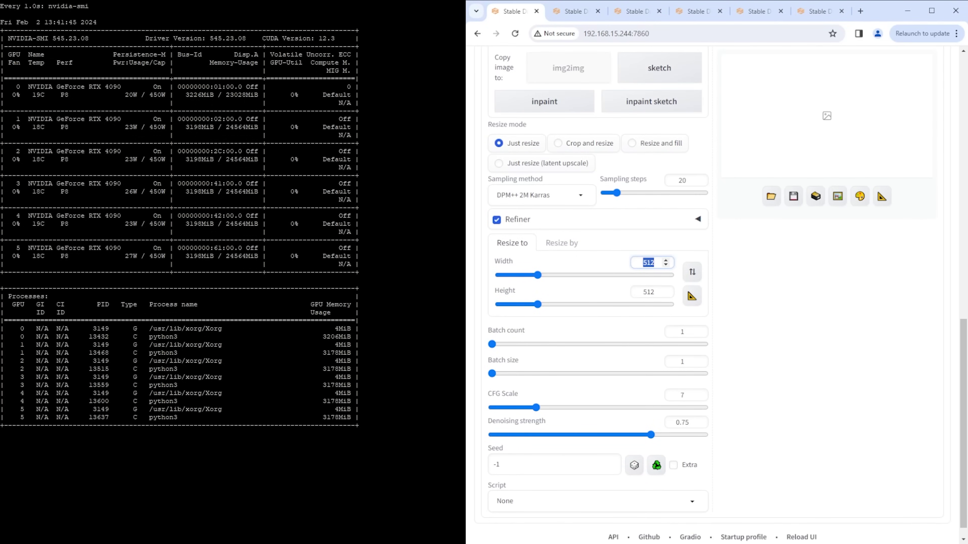
{"action": "type", "text": "968"}
{"action": "double_click", "coordinate": [682, 180]}
{"action": "type", "text": "15"}
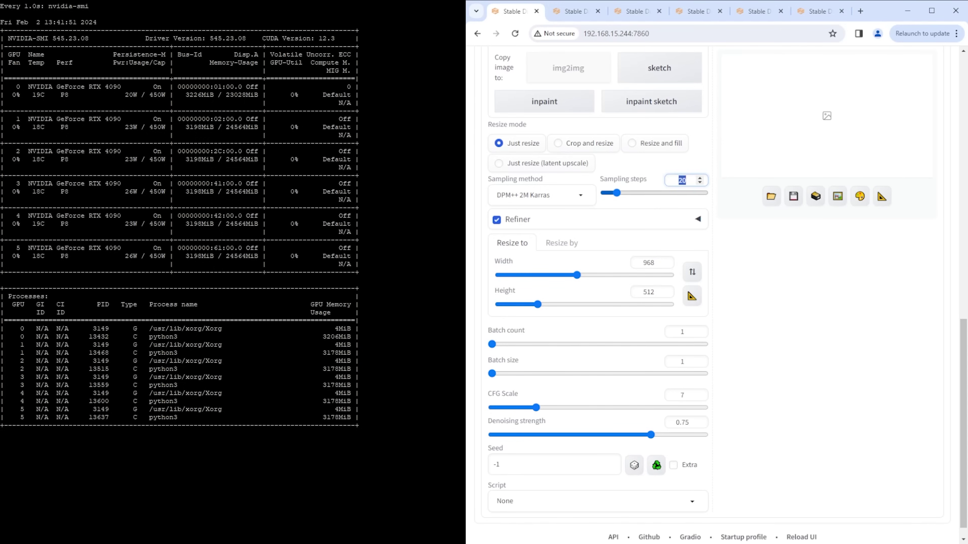
{"action": "type", "text": "0"}
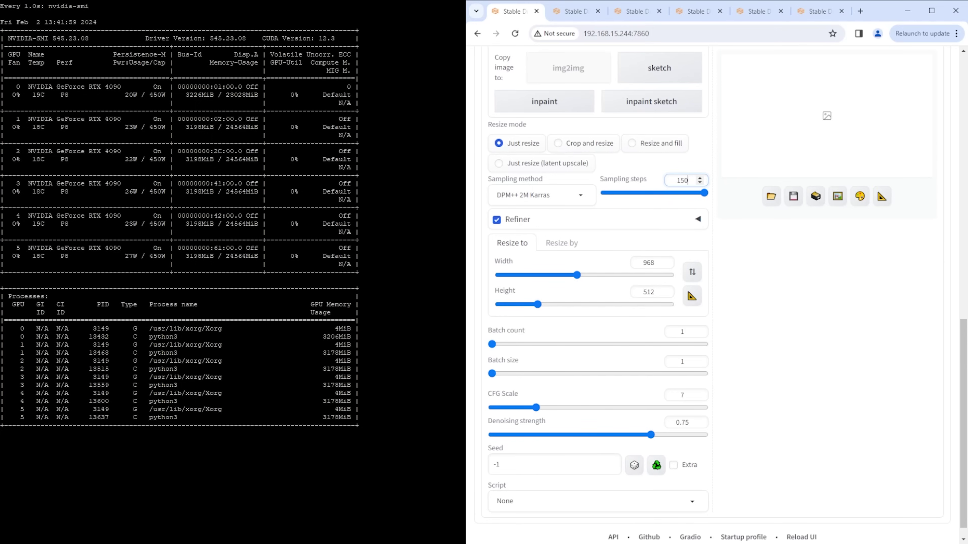
{"action": "left_click", "coordinate": [682, 331]}
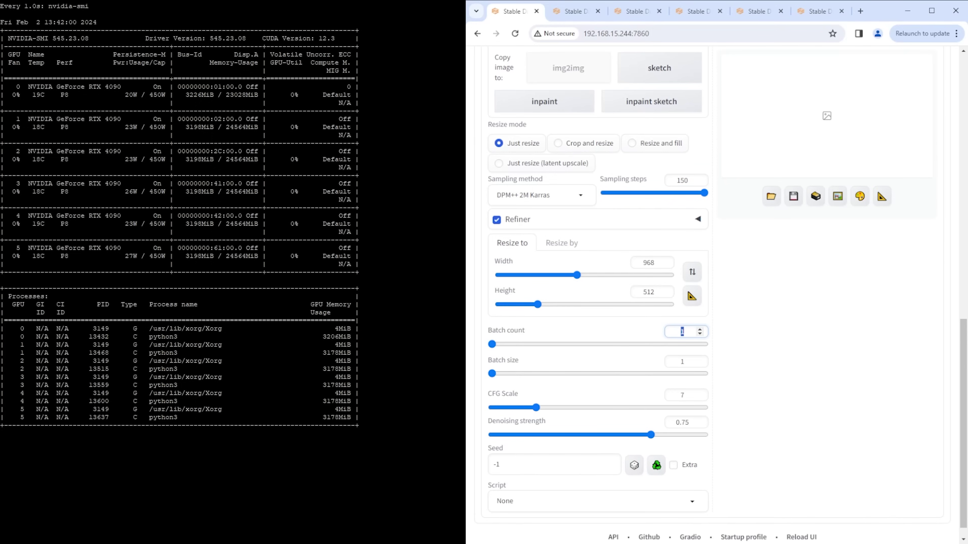
{"action": "type", "text": "5"}
{"action": "key", "text": "Tab"}
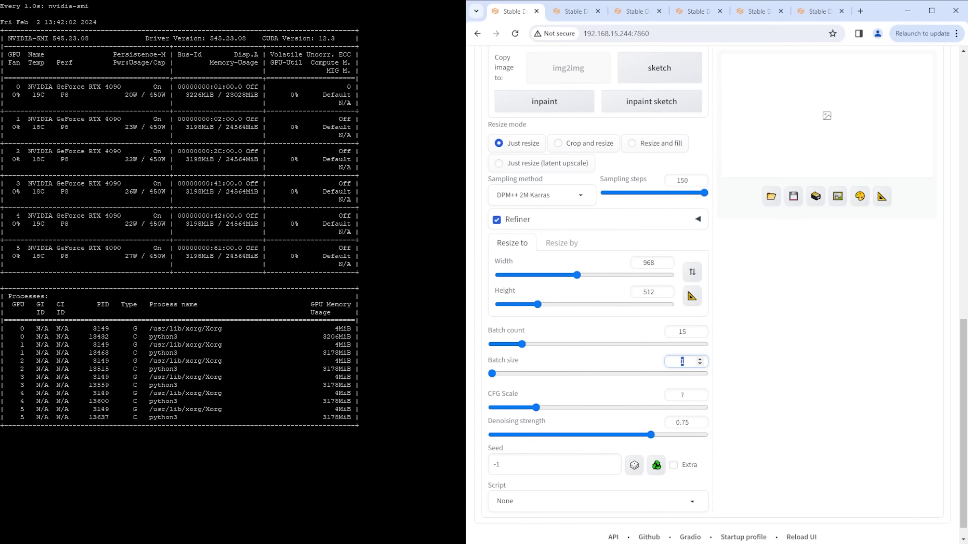
{"action": "type", "text": "4"}
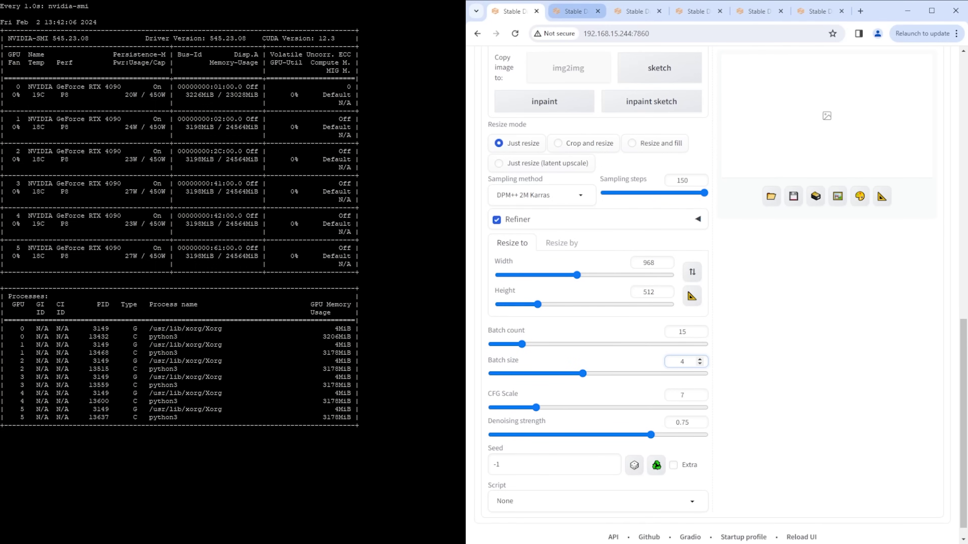
Give the port 7861 instance the same settings: refiner on, 150 steps, width 968, batch 15×4
{"action": "left_click", "coordinate": [575, 11]}
{"action": "scroll", "coordinate": [598, 267], "scroll_direction": "down", "scroll_amount": 10}
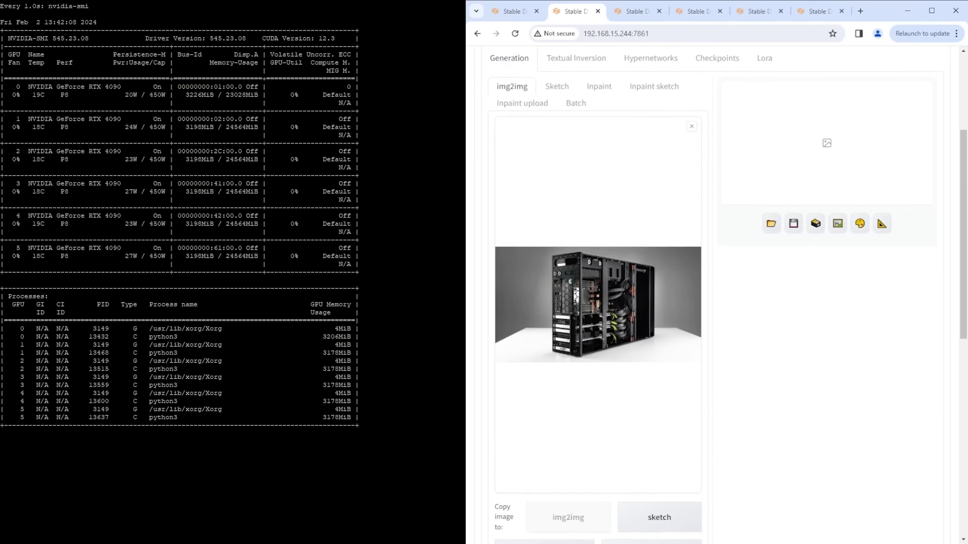
{"action": "scroll", "coordinate": [599, 267], "scroll_direction": "down", "scroll_amount": 3}
{"action": "left_click", "coordinate": [497, 325]}
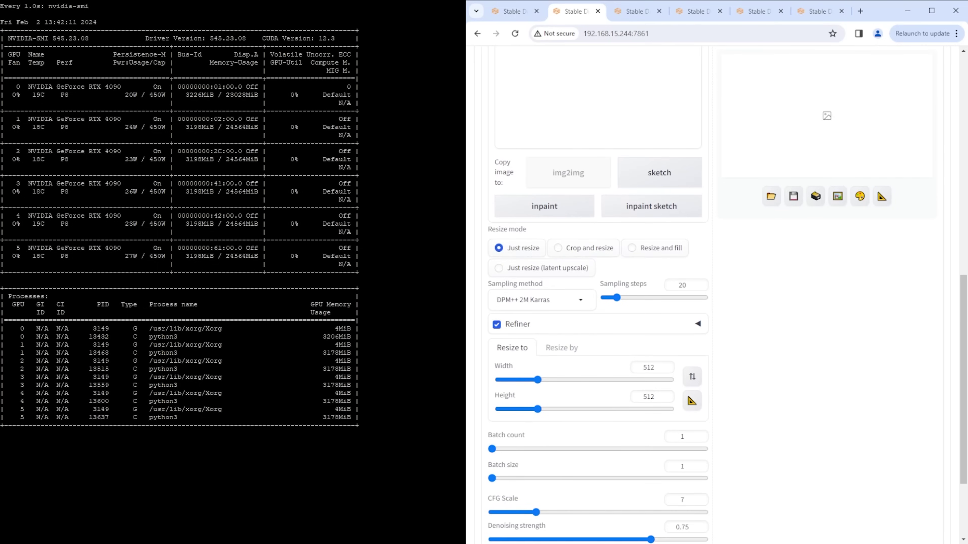
{"action": "scroll", "coordinate": [496, 324], "scroll_direction": "down", "scroll_amount": 1}
{"action": "left_click", "coordinate": [686, 233]}
{"action": "type", "text": "150"}
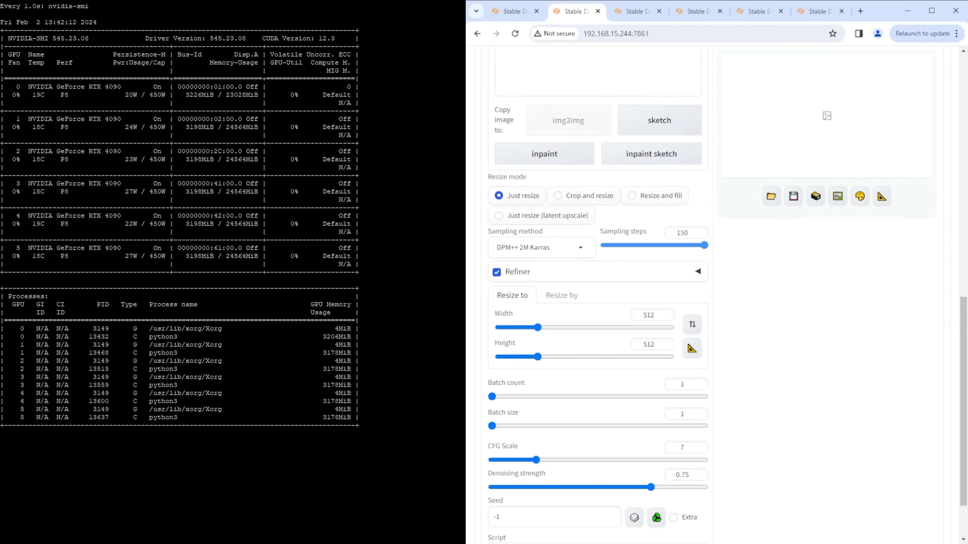
{"action": "left_click", "coordinate": [652, 314]}
{"action": "type", "text": "968"}
{"action": "left_click", "coordinate": [686, 384]}
{"action": "type", "text": "150"}
{"action": "left_click", "coordinate": [682, 414]}
{"action": "type", "text": "4"}
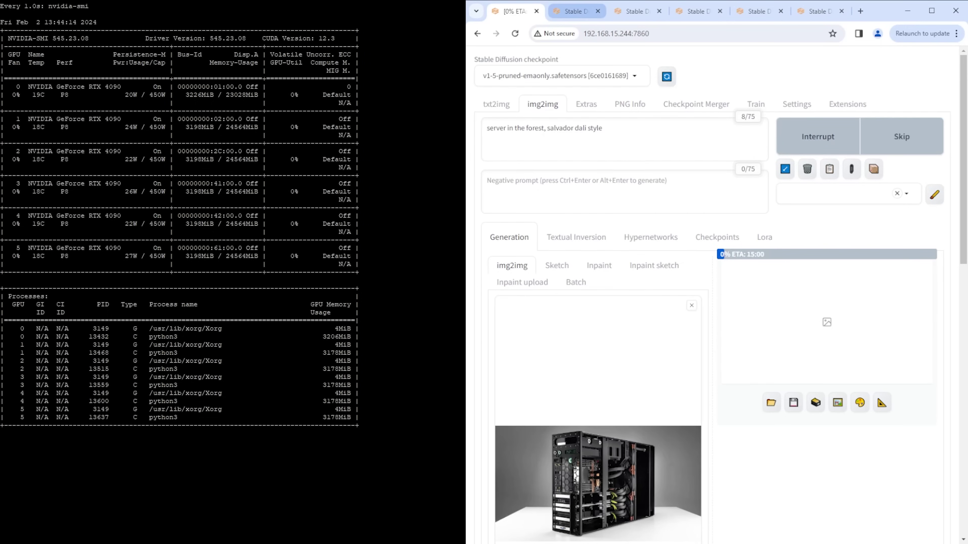
Start img2img generation on the instances at ports 7861 through 7865
{"action": "left_click", "coordinate": [575, 11]}
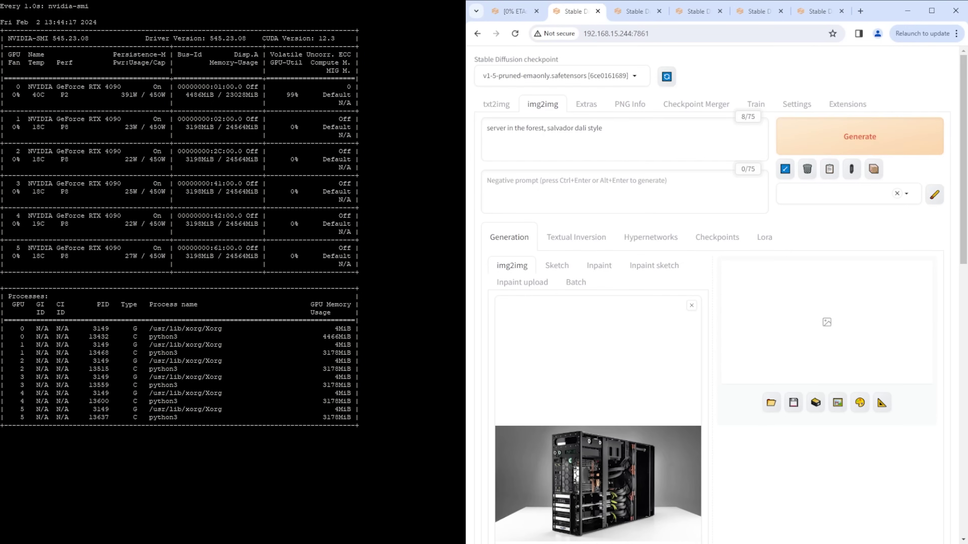
{"action": "left_click", "coordinate": [860, 136]}
{"action": "left_click", "coordinate": [636, 11]}
{"action": "left_click", "coordinate": [859, 136]}
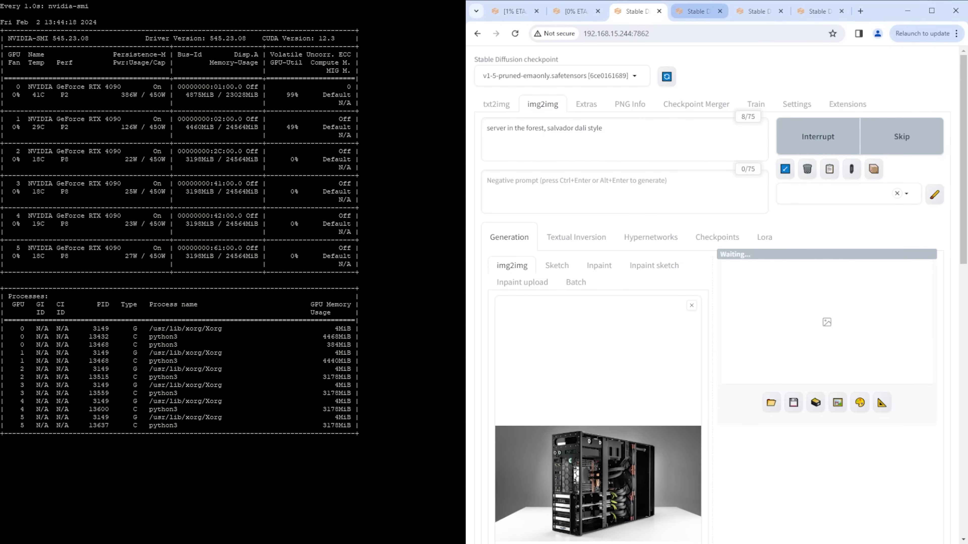
{"action": "key", "text": "ctrl+Return"}
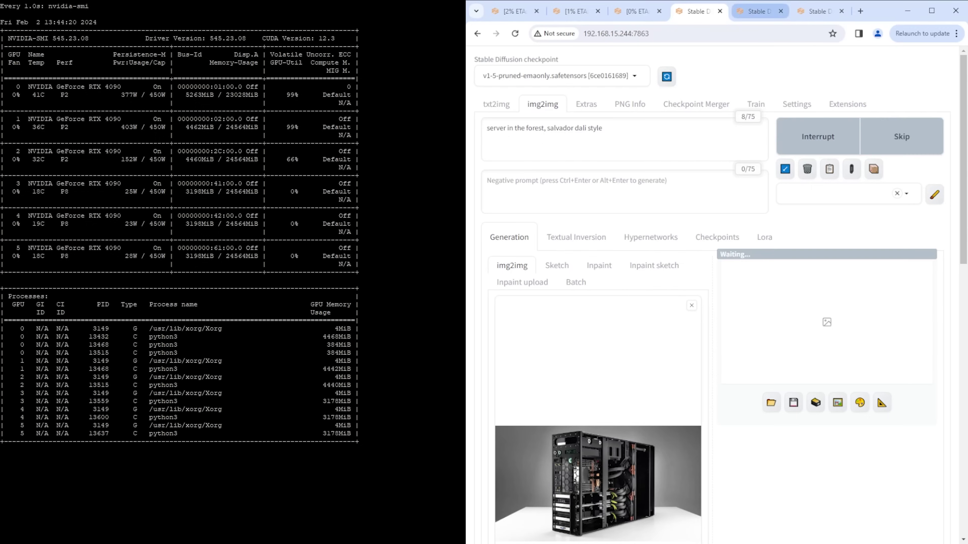
{"action": "key", "text": "ctrl+Tab"}
{"action": "key", "text": "ctrl+Return"}
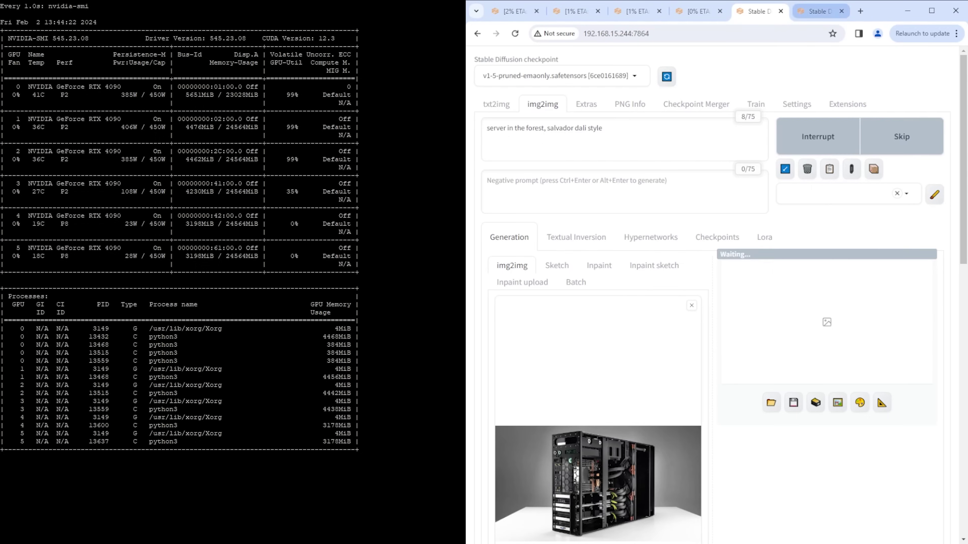
{"action": "key", "text": "ctrl+Tab"}
{"action": "key", "text": "ctrl+Return"}
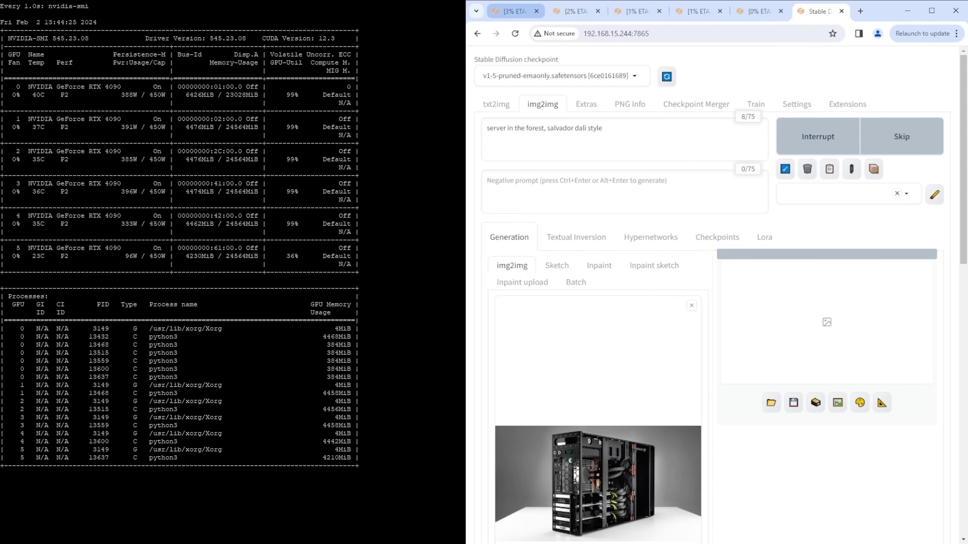
Cycle through the instance tabs to check each one's generation progress
{"action": "key", "text": "ctrl+Tab"}
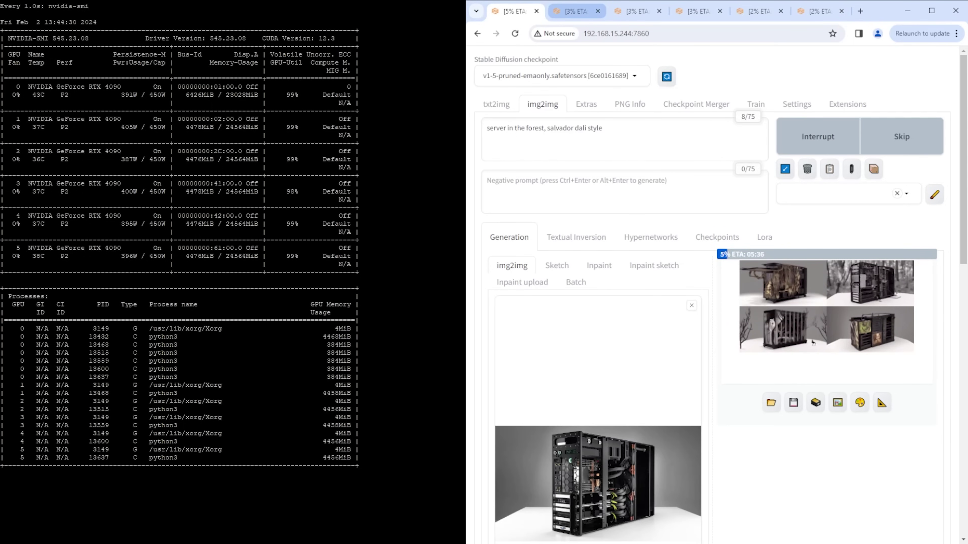
{"action": "key", "text": "ctrl+Tab"}
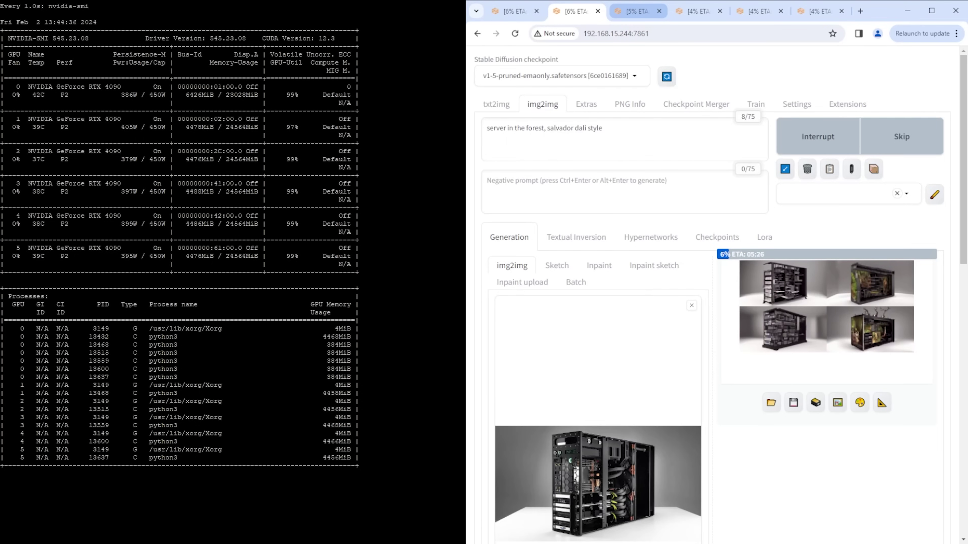
{"action": "key", "text": "ctrl+Tab"}
{"action": "key", "text": "ctrl+Tab"}
{"action": "key", "text": "ctrl+Tab"}
{"action": "key", "text": "ctrl+Tab"}
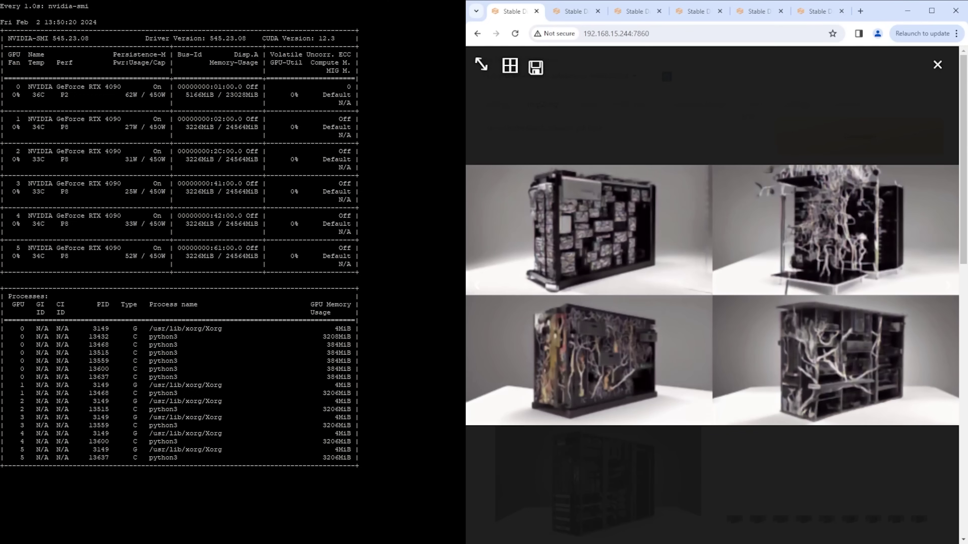
Show all 60 generated server images as a thumbnail grid in the full-size viewer
{"action": "key", "text": "Right"}
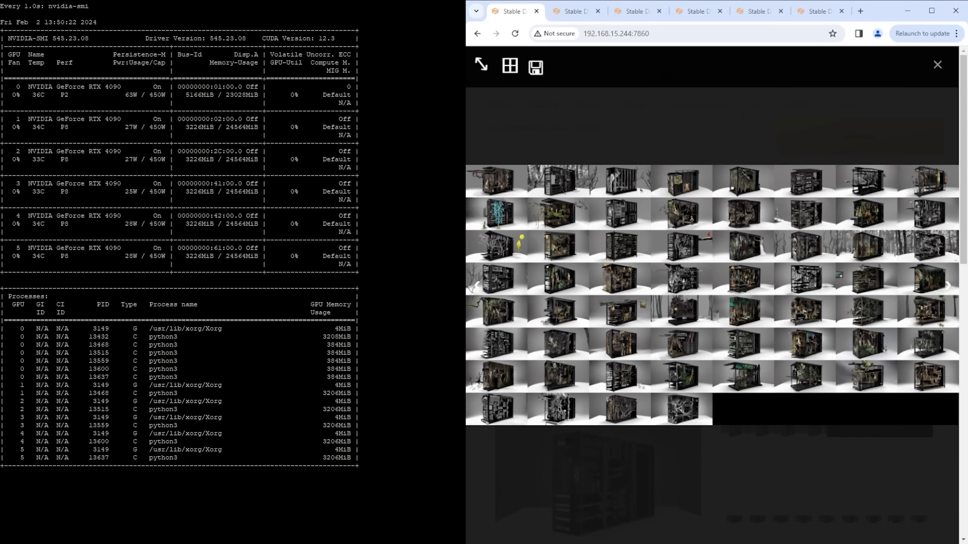